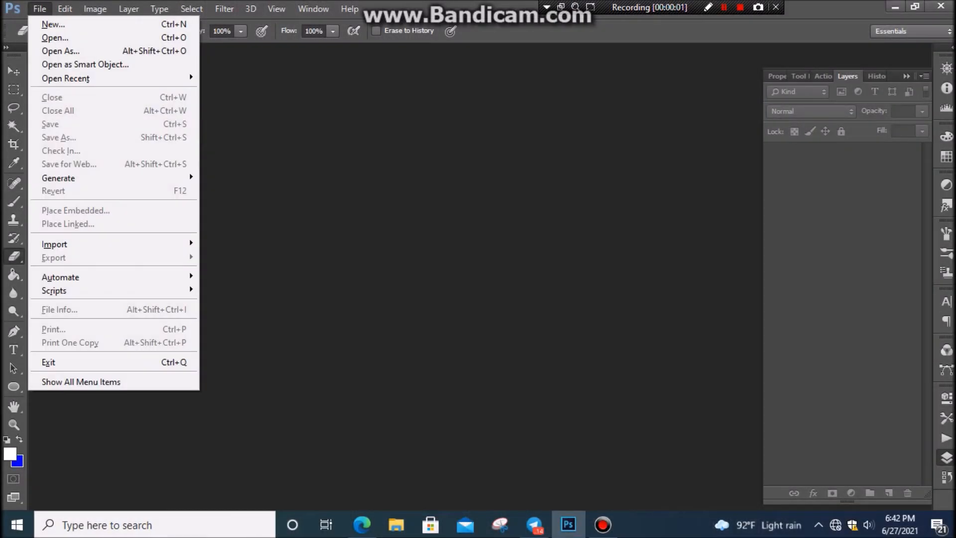
# Open bottle-drawing-cartoon-transparent-drift-bottle-thumb.jpg and dock its window as a document tab.
pyautogui.click(55, 37)
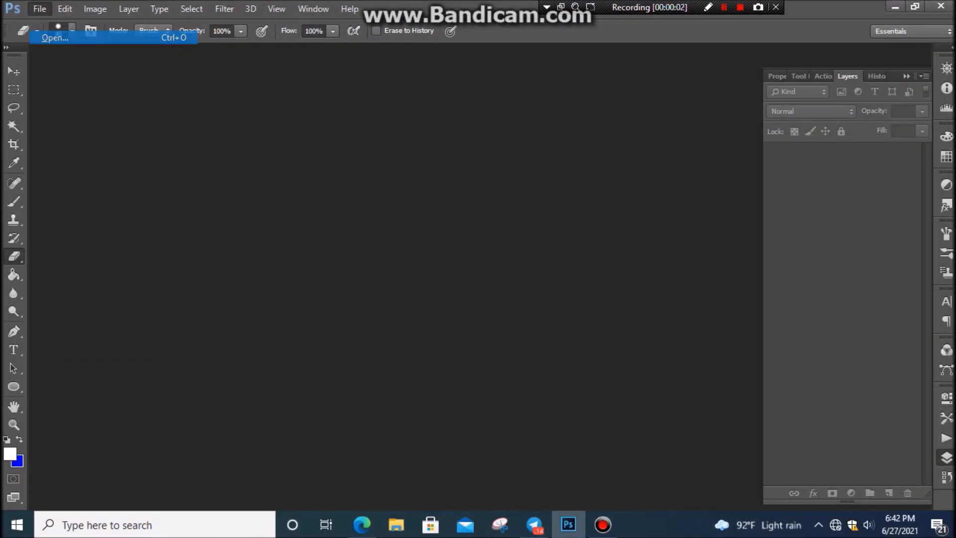
pyautogui.click(248, 224)
pyautogui.click(361, 313)
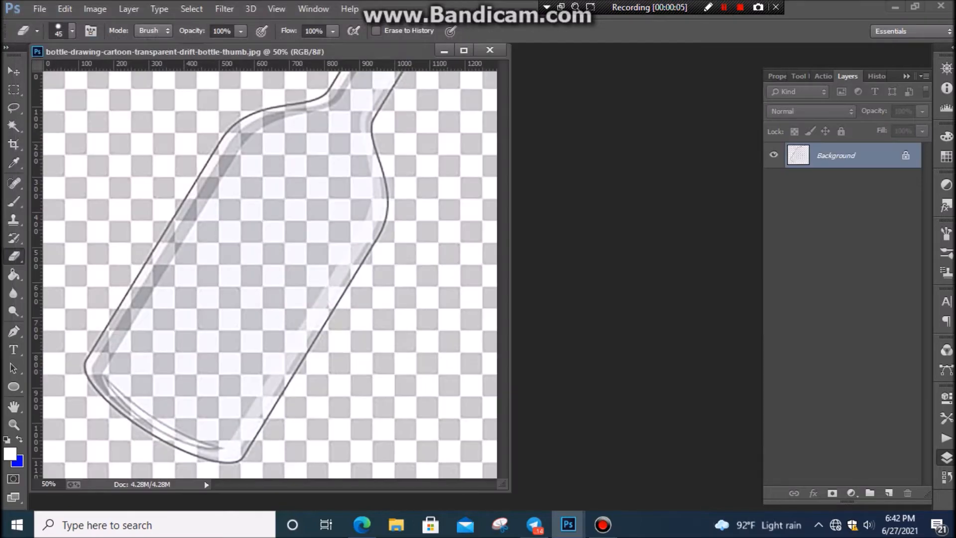
pyautogui.moveTo(332, 52); pyautogui.dragTo(412, 49)
pyautogui.hotkey('ctrl', '0')
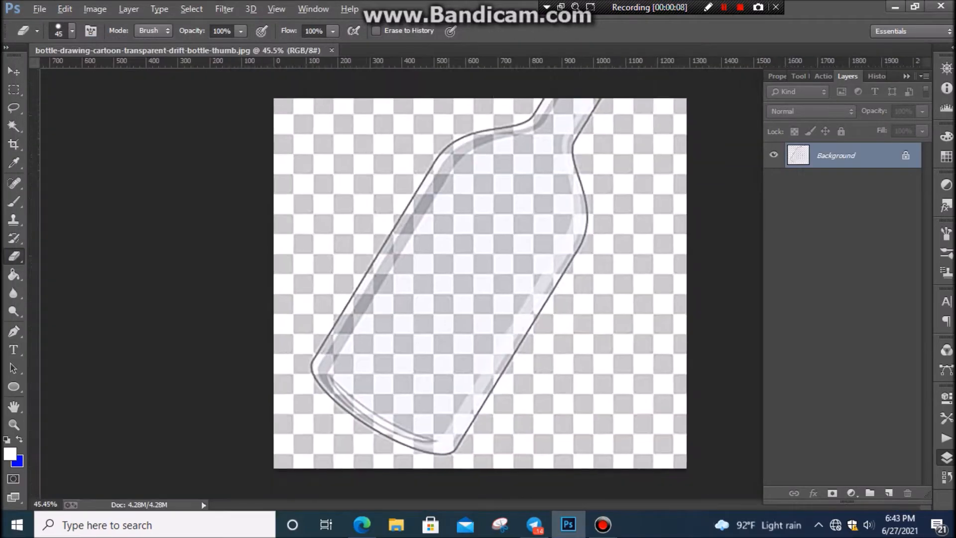
# Open the desktop image 3-33609_water-background-images-hd and dock its window as a second document tab.
pyautogui.press('alt')
pyautogui.press('f')
pyautogui.press('Down')
pyautogui.press('Return')
pyautogui.click(331, 129)
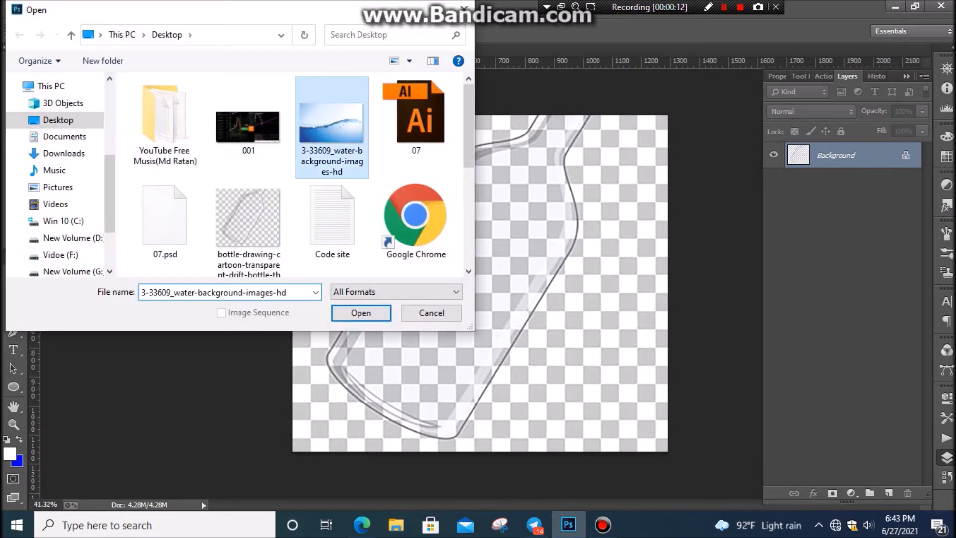
pyautogui.click(358, 313)
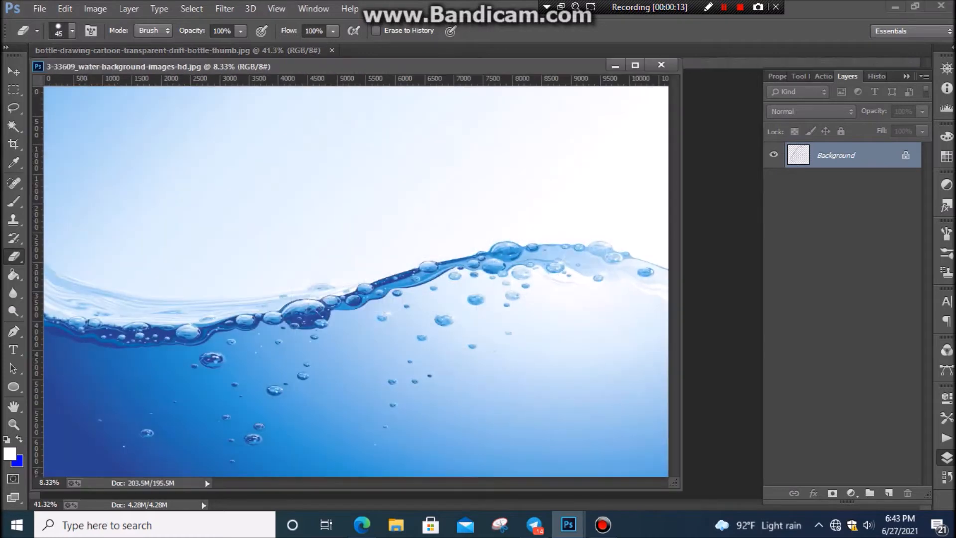
pyautogui.moveTo(348, 66); pyautogui.dragTo(494, 51)
pyautogui.scroll(-5, 566, 192)
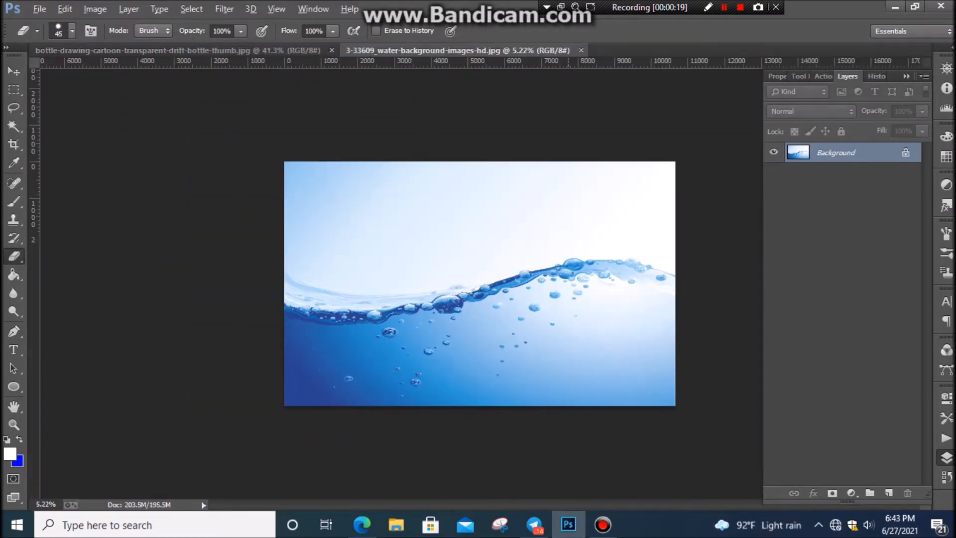
# Unlock the water image's background layer and move a copy of it into the bottle document.
pyautogui.click(906, 153)
pyautogui.scroll(-3, 480, 284)
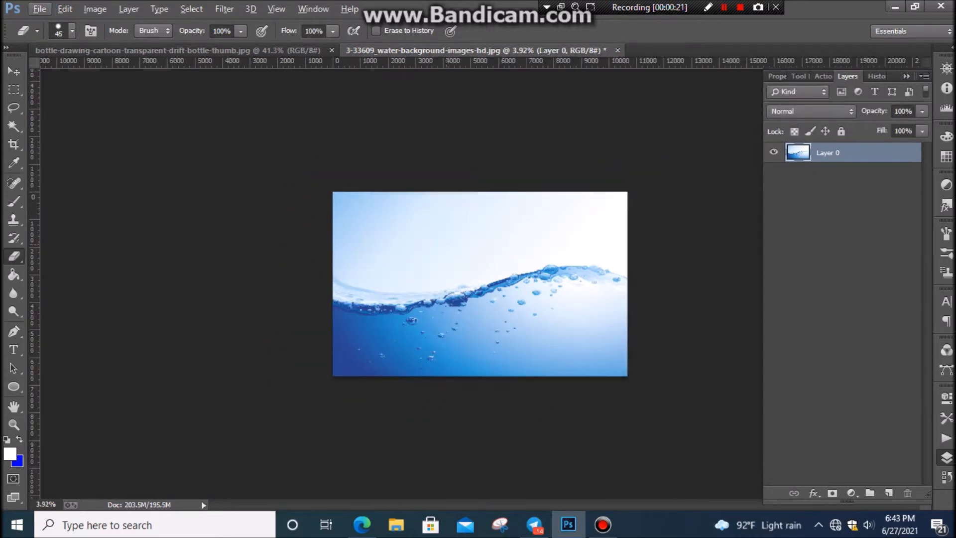
pyautogui.press('v')
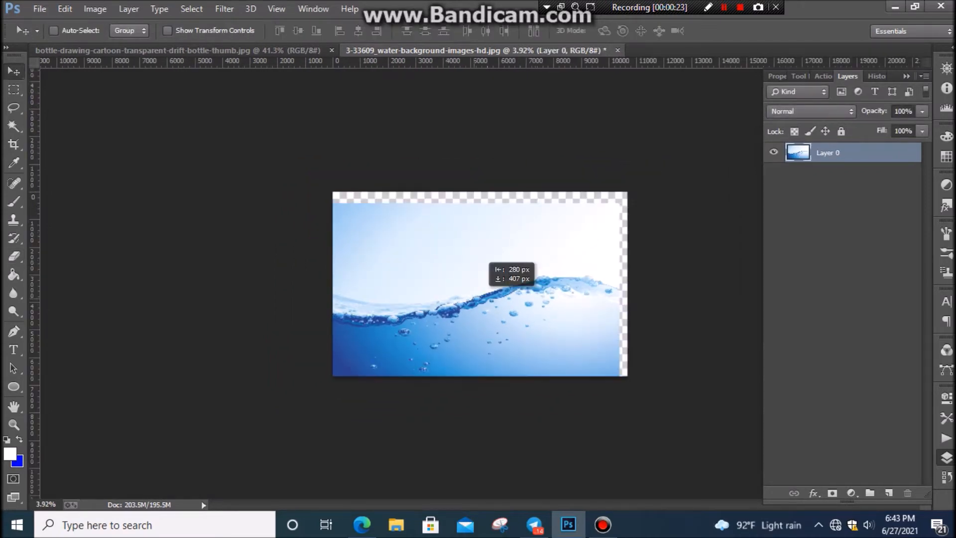
pyautogui.moveTo(498, 249); pyautogui.dragTo(247, 58)
pyautogui.moveTo(237, 90); pyautogui.dragTo(378, 224)
# Scale the water layer down to about 12.2% in width and height, and apply the transformation.
pyautogui.scroll(-4, 479, 283)
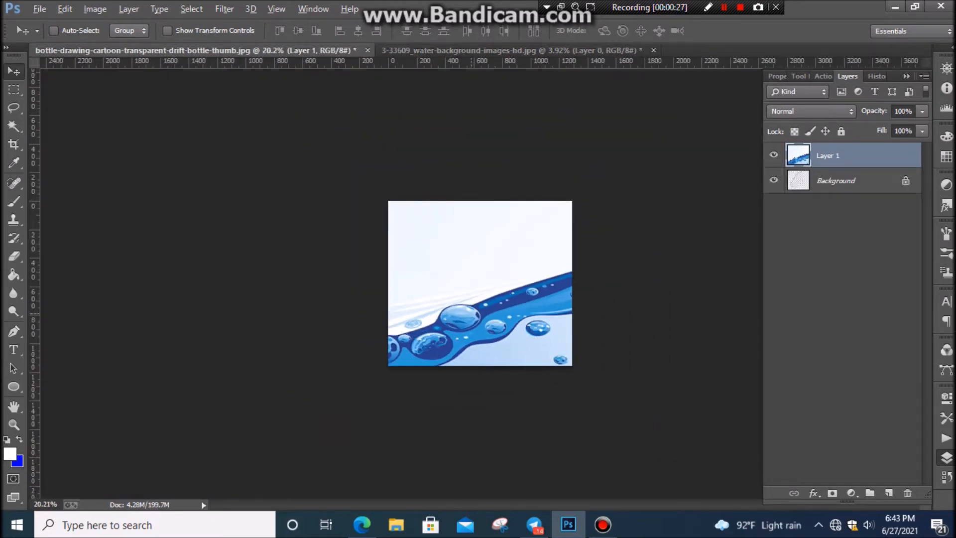
pyautogui.scroll(-3, 479, 284)
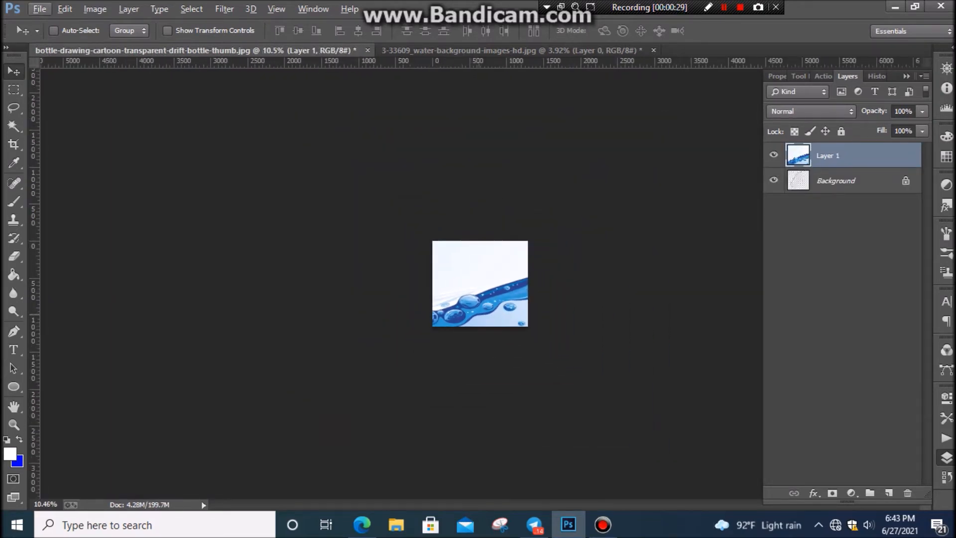
pyautogui.hotkey('ctrl', 't')
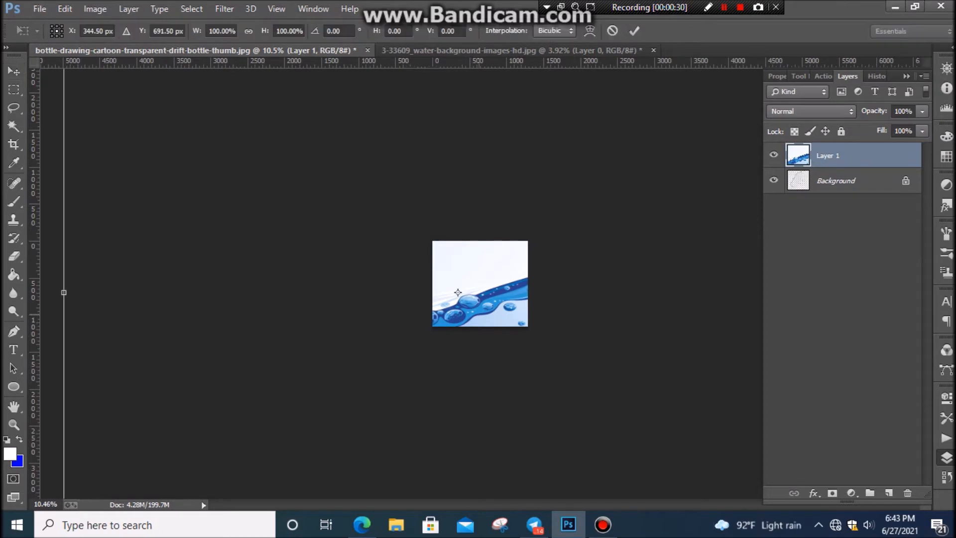
pyautogui.scroll(-2, 457, 292)
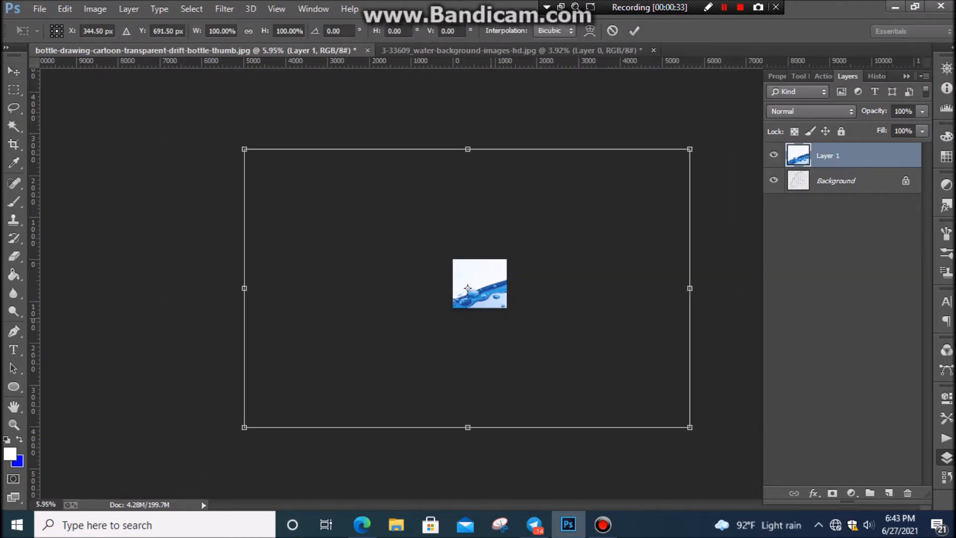
pyautogui.moveTo(244, 149); pyautogui.dragTo(440, 271)
pyautogui.click(14, 71)
pyautogui.click(413, 205)
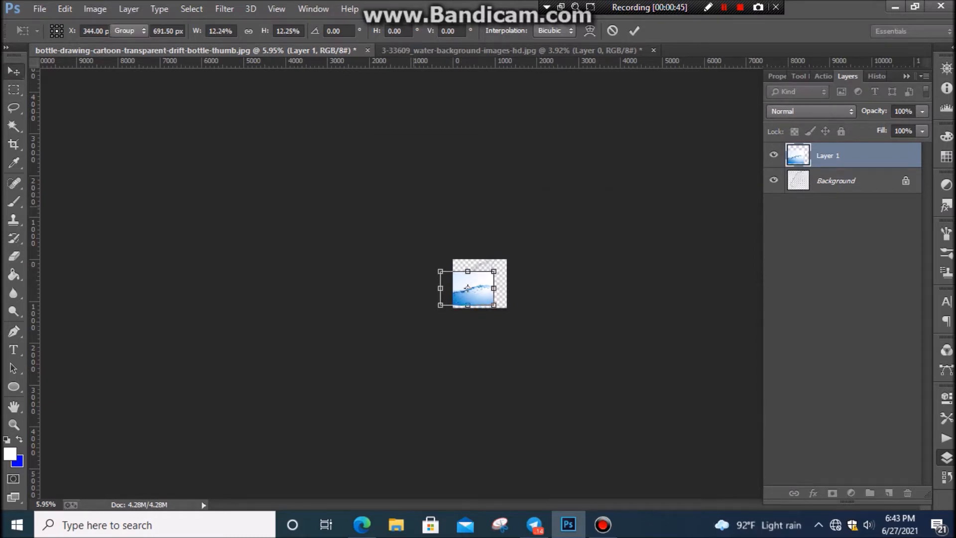
# Transform the water layer over the bottle to about 111% width and 140% height, rotated -18.25°, and apply it.
pyautogui.scroll(9, 481, 299)
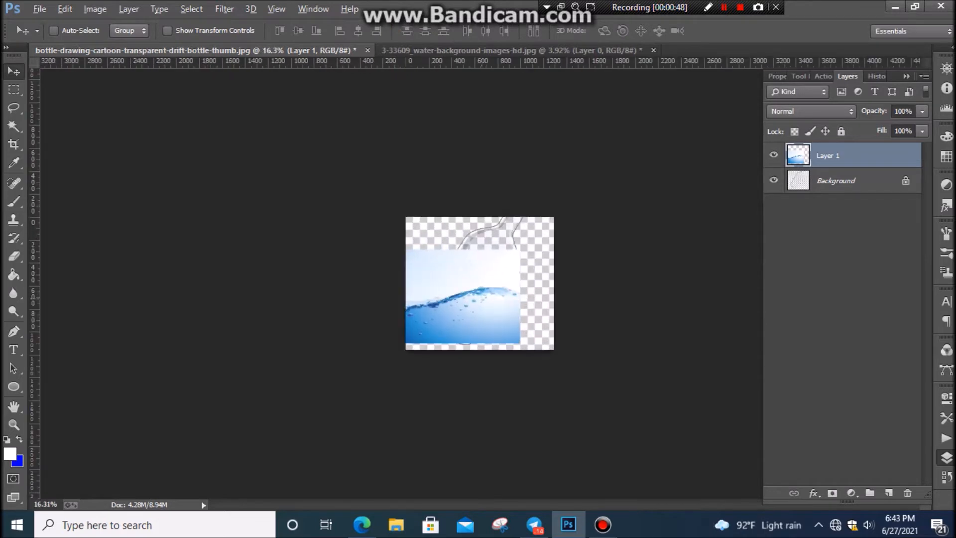
pyautogui.scroll(4, 481, 298)
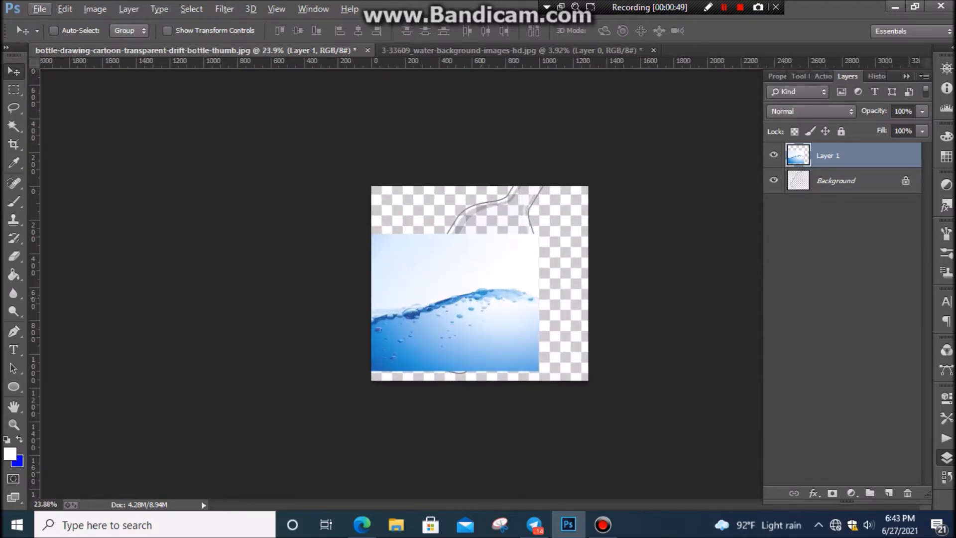
pyautogui.hotkey('ctrl', 't')
pyautogui.moveTo(560, 393); pyautogui.dragTo(592, 352)
pyautogui.moveTo(486, 329); pyautogui.dragTo(490, 329)
pyautogui.moveTo(433, 302); pyautogui.dragTo(533, 285)
pyautogui.moveTo(502, 345); pyautogui.dragTo(511, 378)
pyautogui.moveTo(534, 320); pyautogui.dragTo(497, 325)
pyautogui.moveTo(448, 302); pyautogui.dragTo(470, 281)
pyautogui.moveTo(365, 315); pyautogui.dragTo(343, 321)
pyautogui.moveTo(483, 231); pyautogui.dragTo(462, 232)
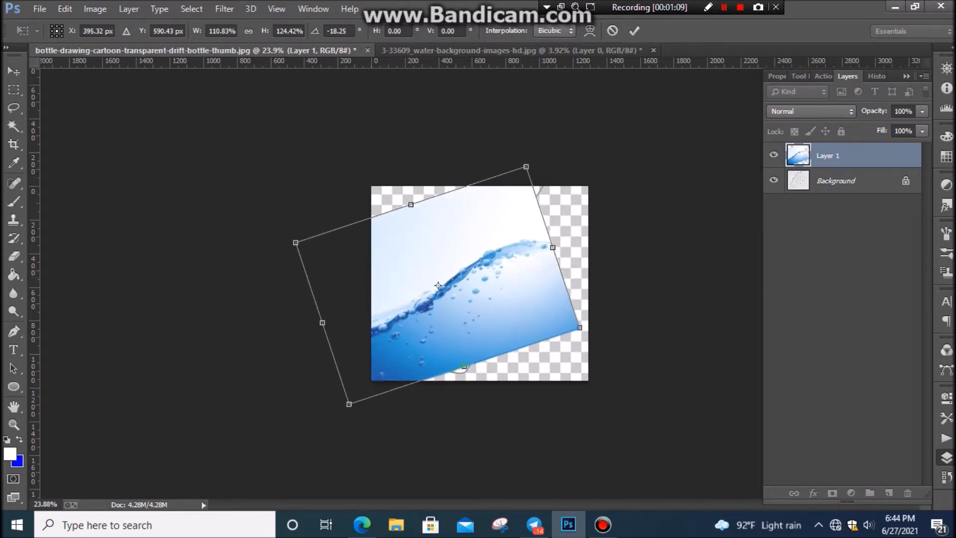
pyautogui.moveTo(464, 365)
pyautogui.mouseDown()
pyautogui.moveTo(470, 386)
pyautogui.moveTo(472, 376)
pyautogui.mouseUp()
pyautogui.press('v')
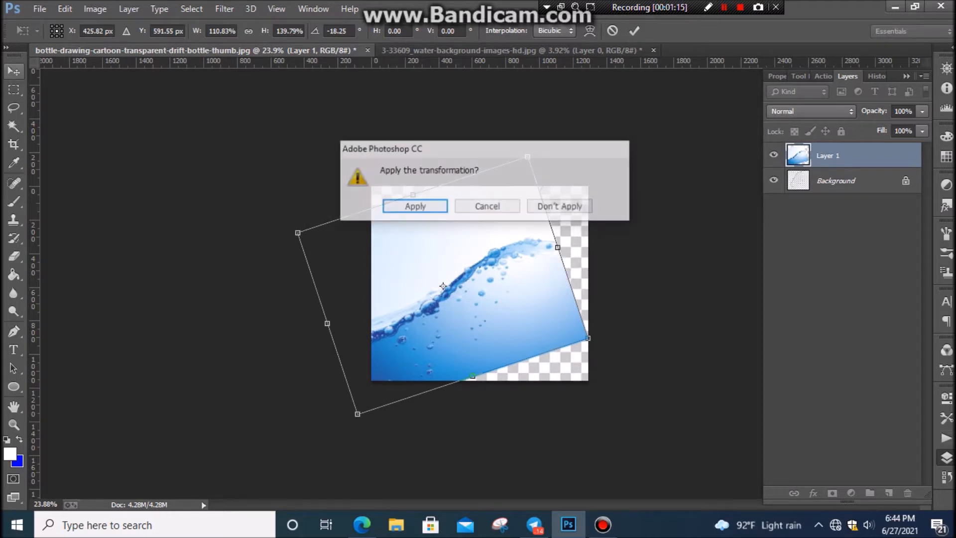
pyautogui.click(416, 205)
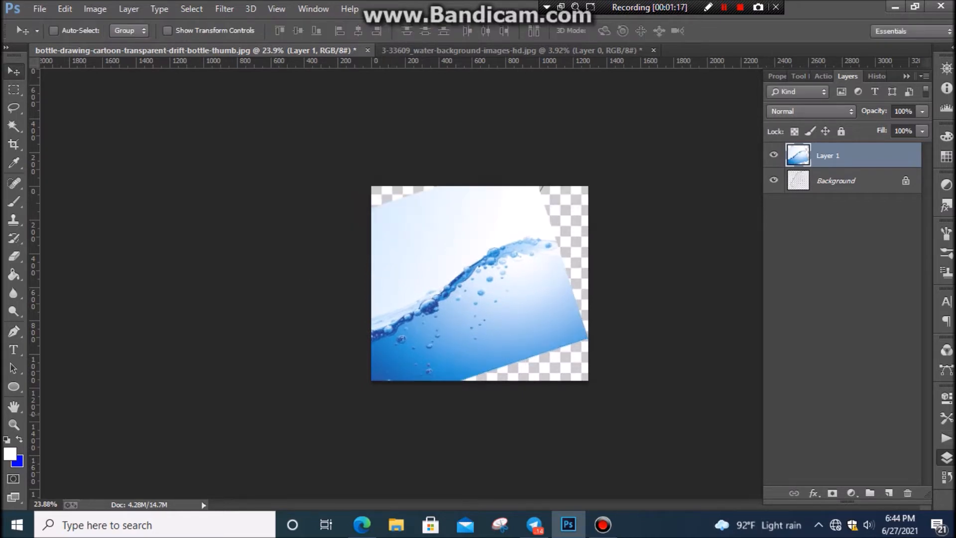
# Set the water layer's blend mode to Multiply and shift the layer about 226 px right and 75 px up over the bottle.
pyautogui.click(811, 111)
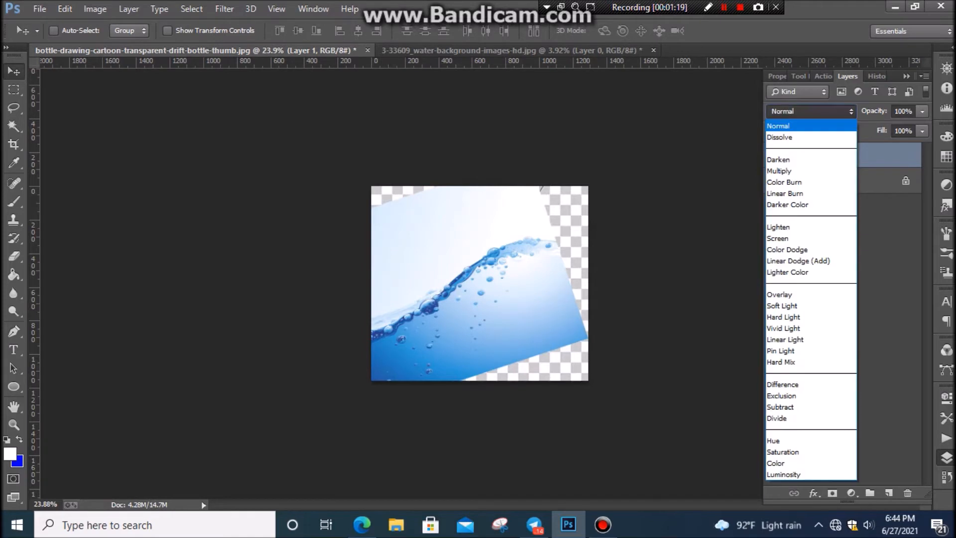
pyautogui.click(783, 171)
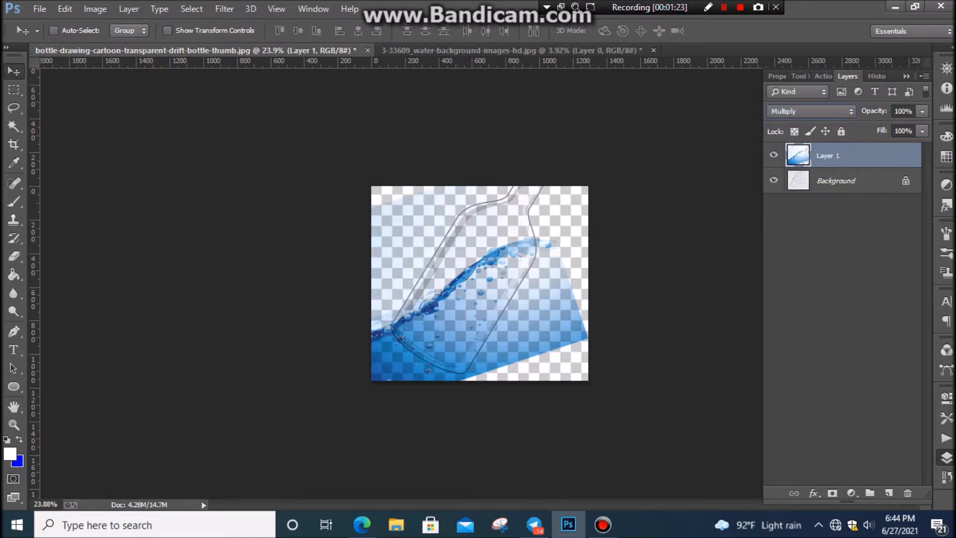
pyautogui.moveTo(445, 264); pyautogui.dragTo(478, 258)
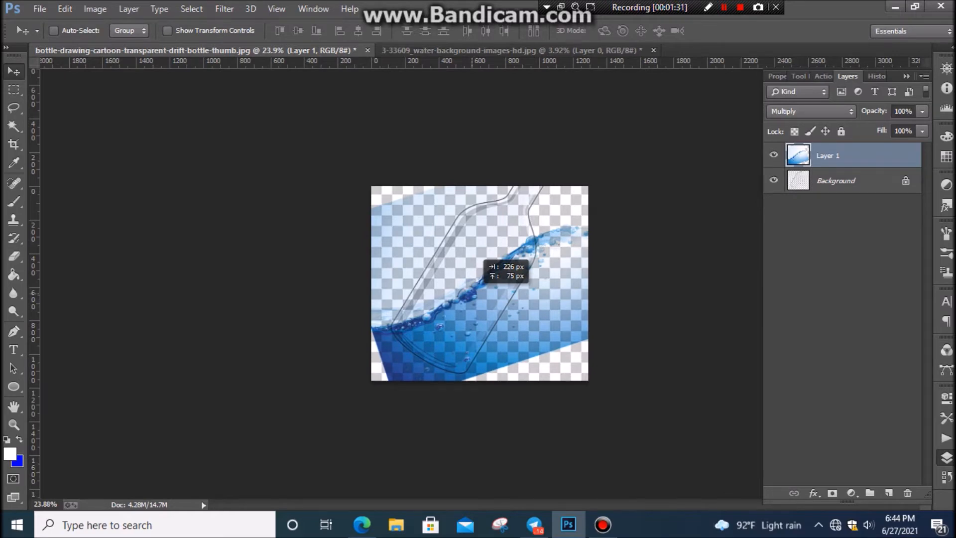
pyautogui.moveTo(478, 257); pyautogui.dragTo(478, 257)
# Draw a closed white Pen shape about 537 by 697 px just outside the bottle's lower right edge, from base corner to shoulder.
pyautogui.hotkey('ctrl', '0')
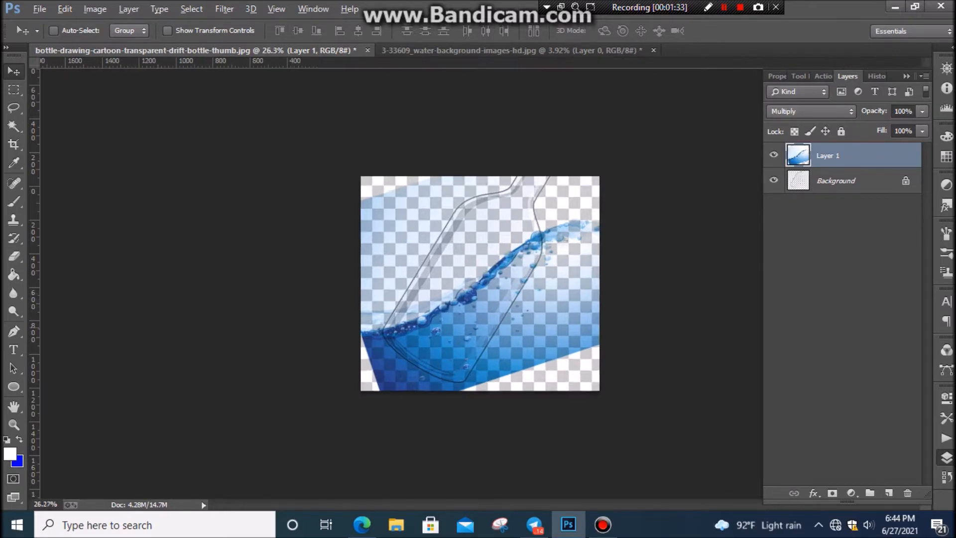
pyautogui.scroll(-1, 566, 346)
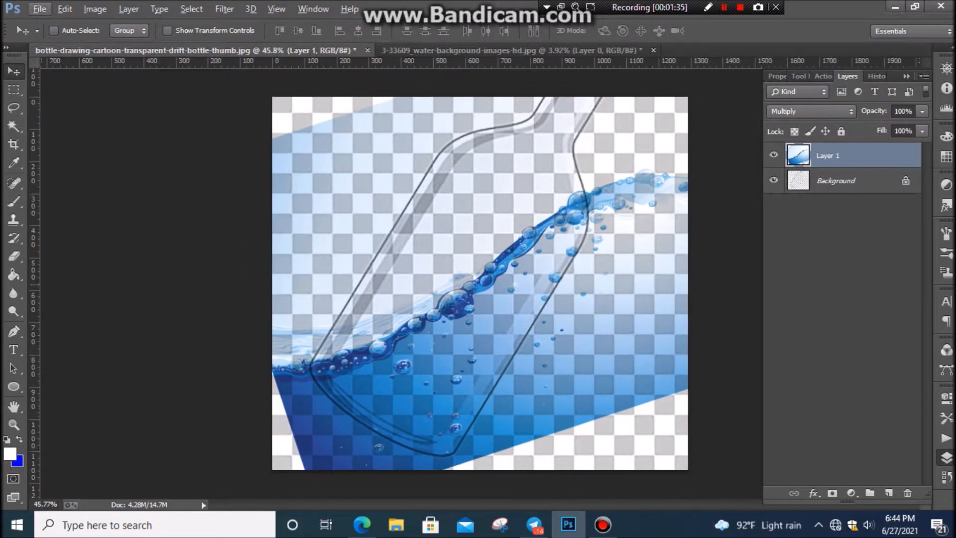
pyautogui.click(13, 331)
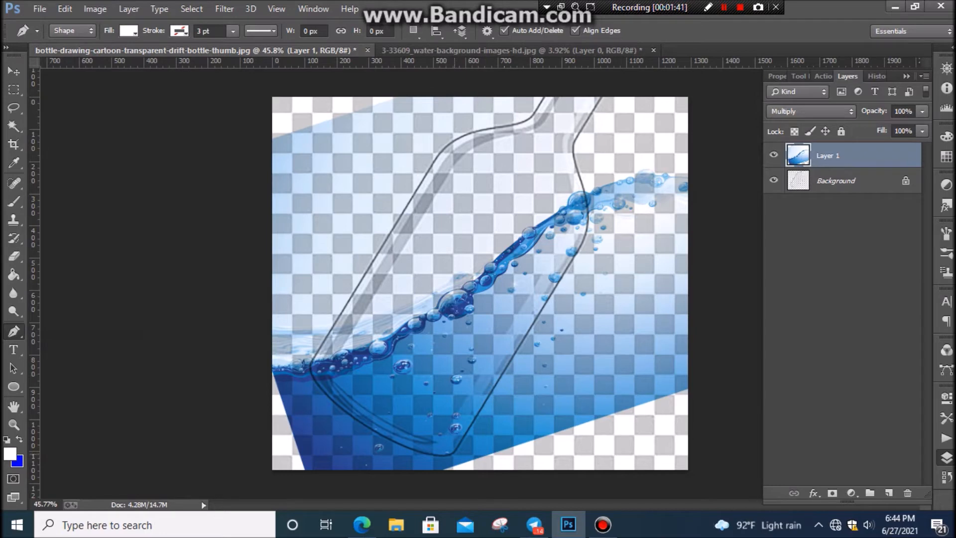
pyautogui.click(453, 454)
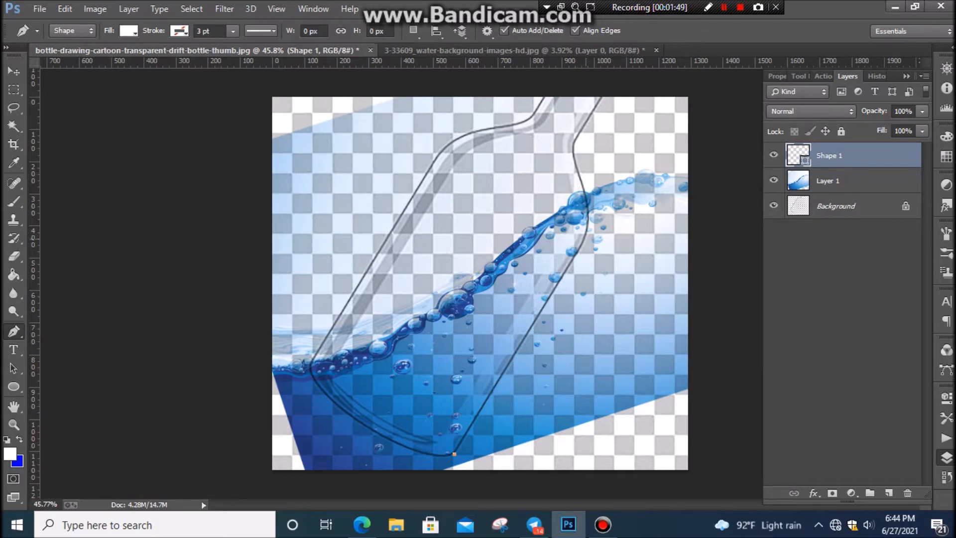
pyautogui.scroll(5, 555, 259)
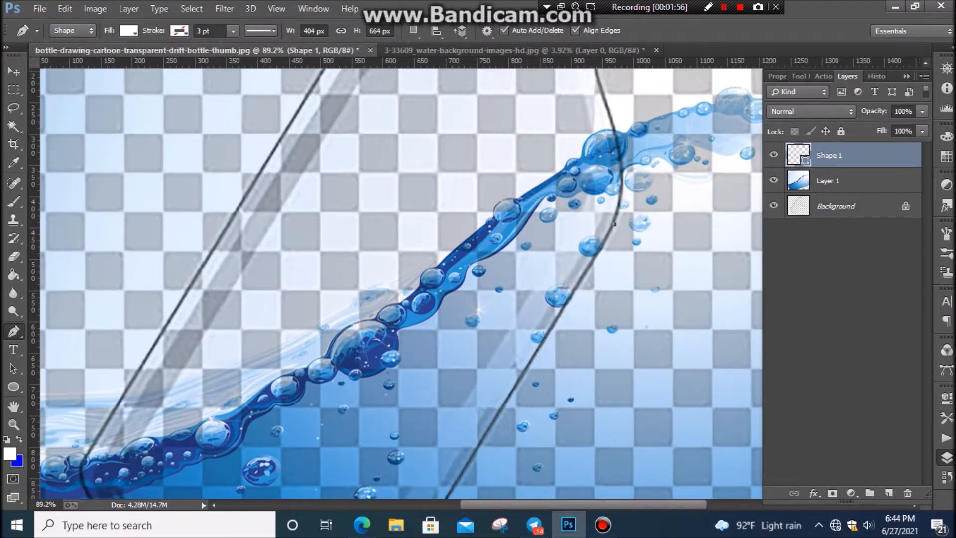
pyautogui.scroll(-4, 396, 284)
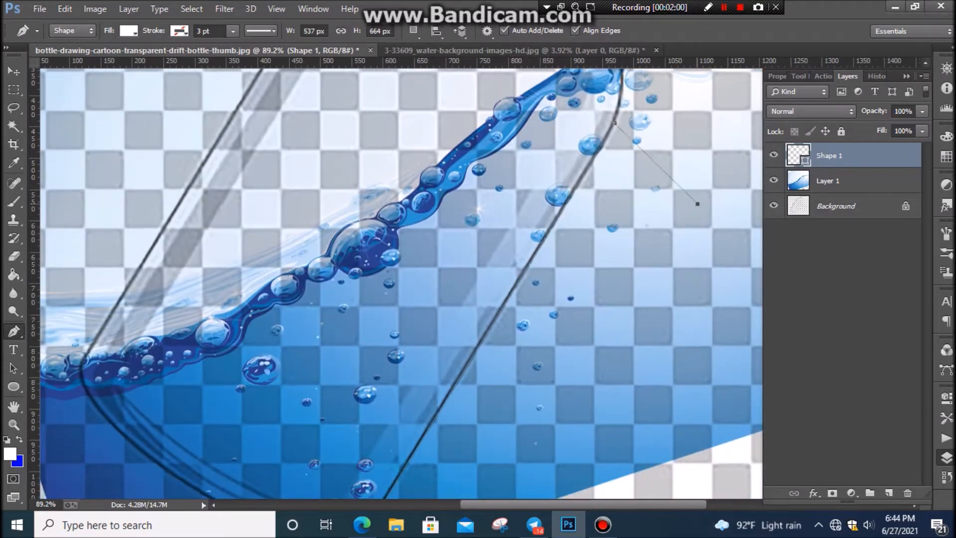
pyautogui.click(697, 203)
pyautogui.scroll(-3, 697, 203)
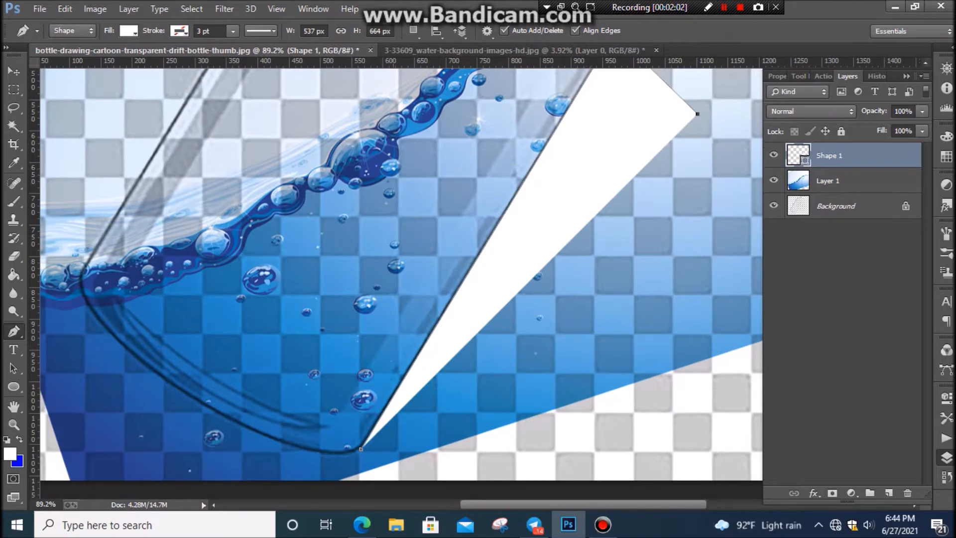
pyautogui.click(394, 469)
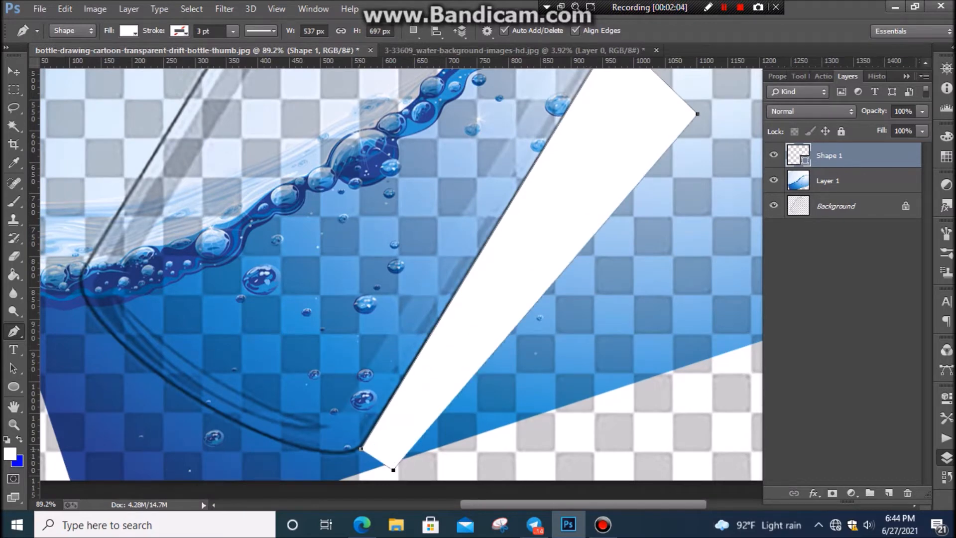
# Convert the shape's path to a selection and erase the water layer inside it with the 45 px Eraser.
pyautogui.hotkey('ctrl', 'Return')
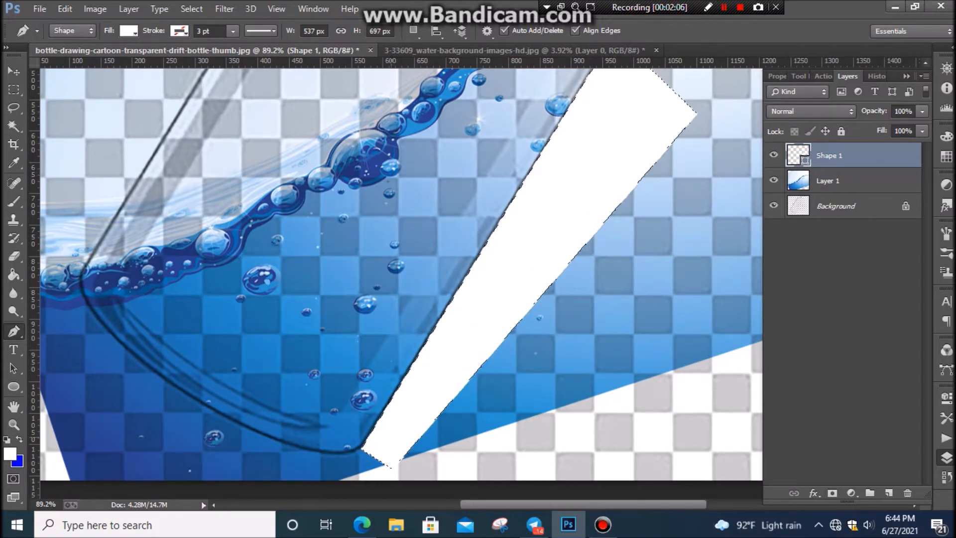
pyautogui.click(846, 180)
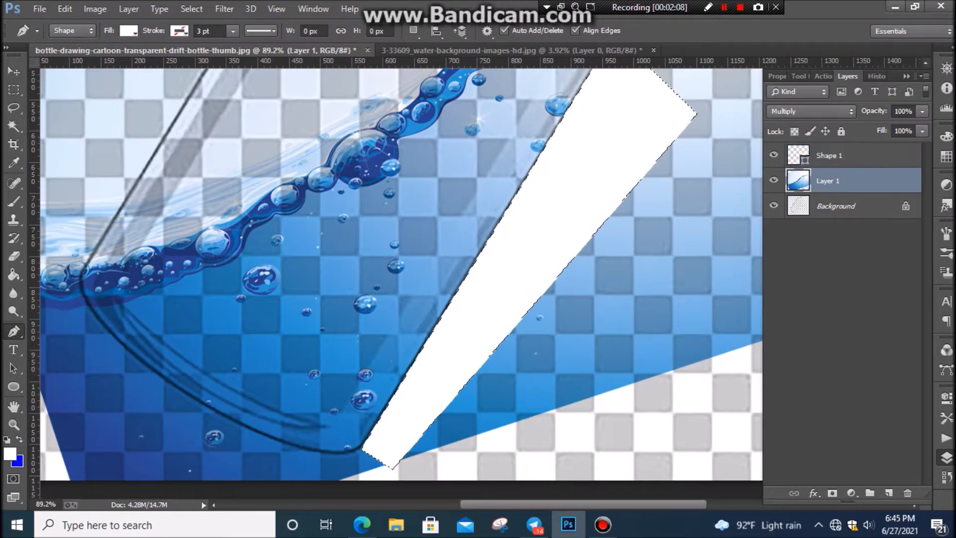
pyautogui.click(14, 256)
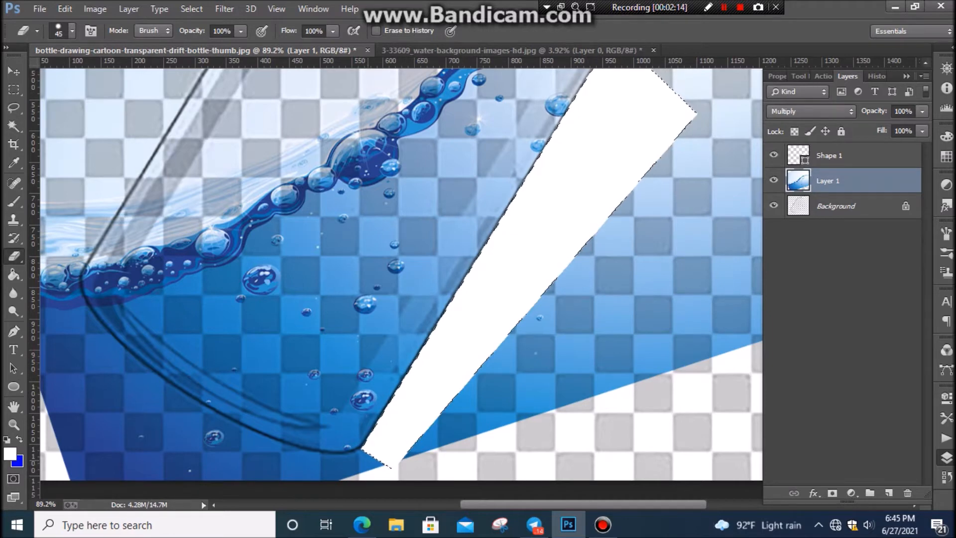
pyautogui.scroll(3, 402, 283)
pyautogui.moveTo(624, 164)
pyautogui.mouseDown()
pyautogui.moveTo(540, 299)
pyautogui.moveTo(416, 423)
pyautogui.mouseUp()
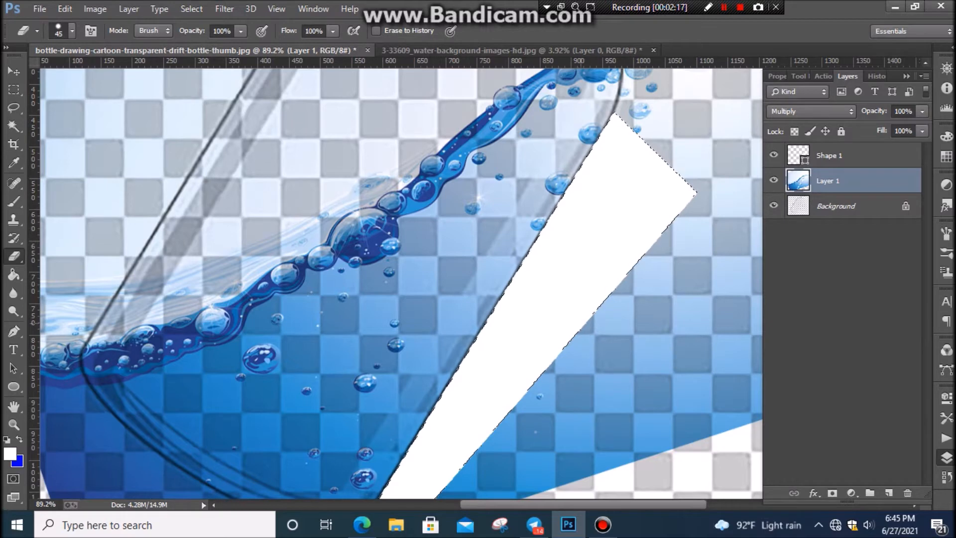
# Erase the water beyond the white shape, toward the canvas's lower right corner.
pyautogui.scroll(-2, 593, 112)
pyautogui.scroll(-2, 583, 318)
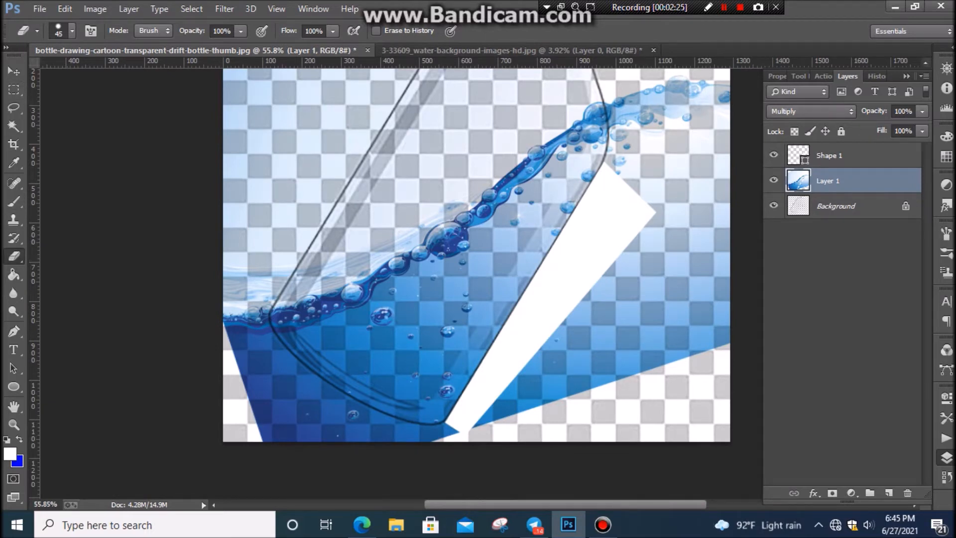
pyautogui.moveTo(580, 301)
pyautogui.mouseDown()
pyautogui.moveTo(528, 408)
pyautogui.moveTo(518, 393)
pyautogui.moveTo(545, 343)
pyautogui.moveTo(495, 413)
pyautogui.moveTo(595, 286)
pyautogui.moveTo(607, 292)
pyautogui.moveTo(567, 378)
pyautogui.moveTo(655, 251)
pyautogui.moveTo(582, 358)
pyautogui.moveTo(654, 356)
pyautogui.moveTo(717, 232)
pyautogui.moveTo(618, 376)
pyautogui.mouseUp()
pyautogui.scroll(-2, 634, 322)
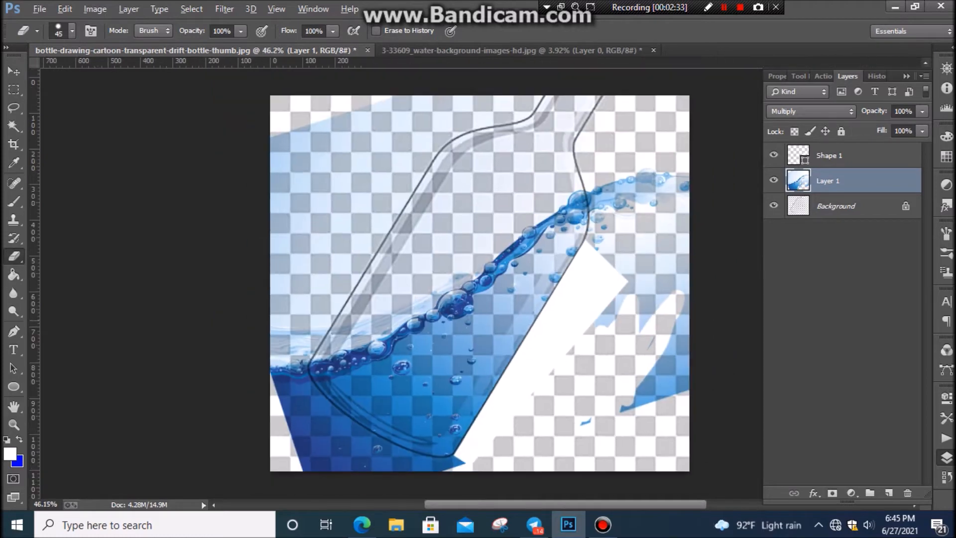
# Enlarge the Eraser to 250 px and erase the water along the canvas's right side, outside the bottle's shoulder.
pyautogui.press(']')
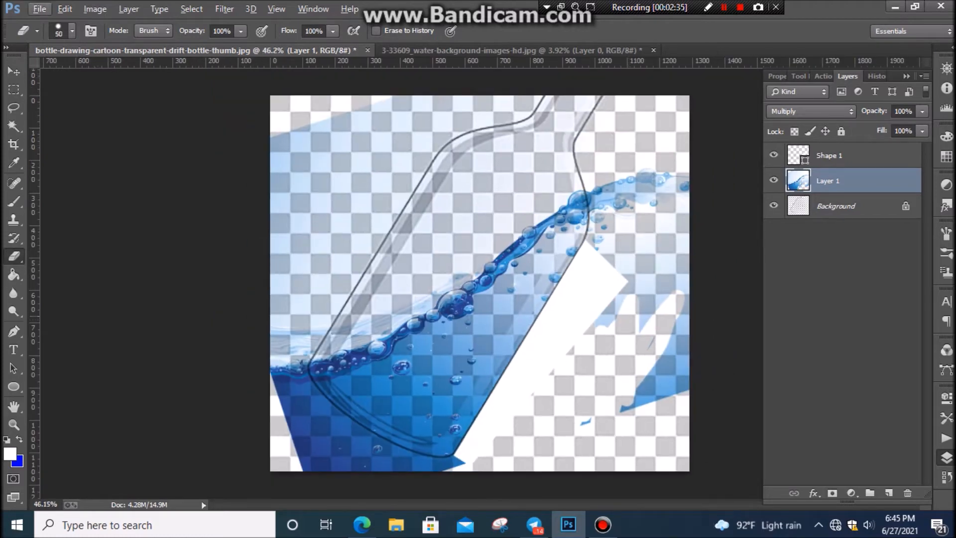
pyautogui.press(']')
pyautogui.press(']')
pyautogui.press(']')
pyautogui.press(']')
pyautogui.press(']')
pyautogui.press(']')
pyautogui.press(']')
pyautogui.moveTo(647, 194); pyautogui.dragTo(644, 386)
pyautogui.moveTo(655, 266); pyautogui.dragTo(649, 312)
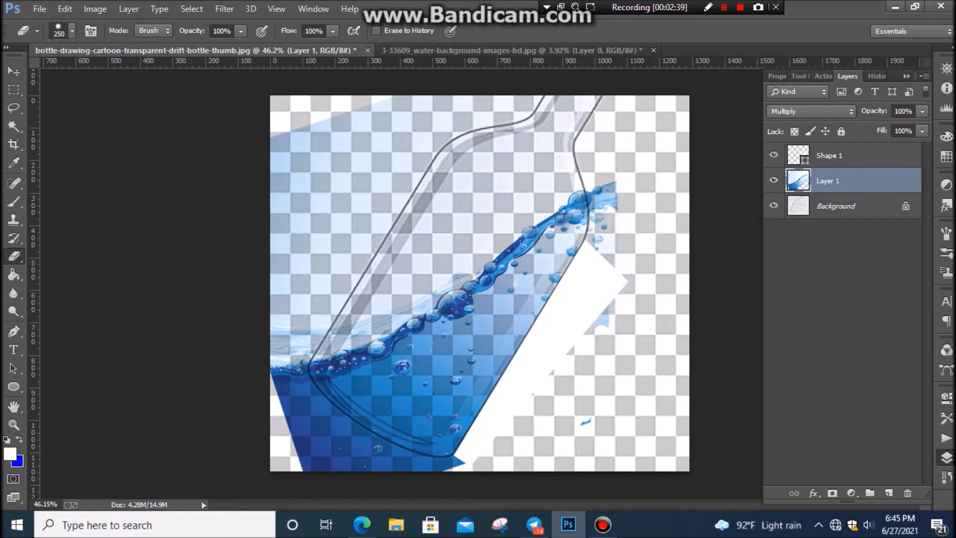
# Rasterize the Shape 1 layer and erase its white fill beside the bottle.
pyautogui.click(846, 156)
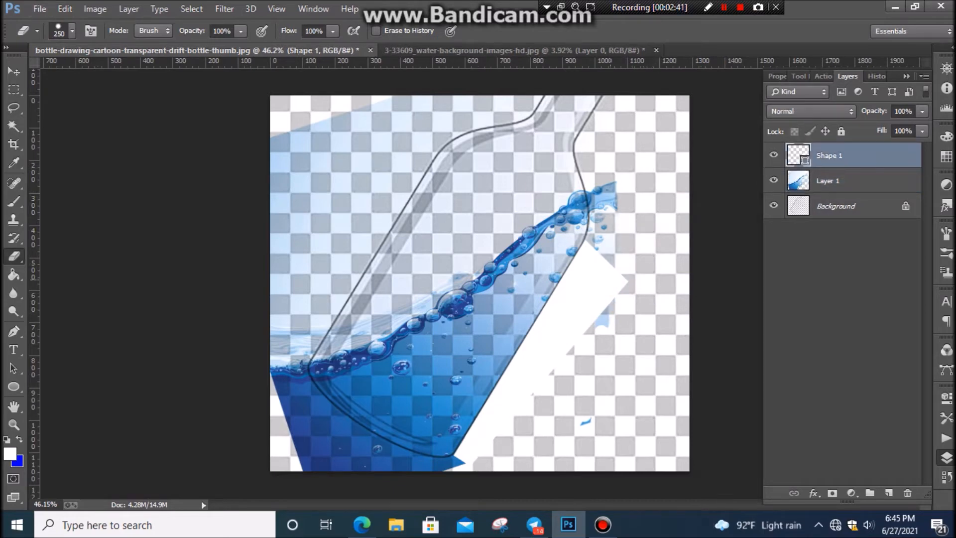
pyautogui.click(610, 278)
pyautogui.click(417, 207)
pyautogui.moveTo(628, 303)
pyautogui.mouseDown()
pyautogui.moveTo(618, 297)
pyautogui.moveTo(606, 341)
pyautogui.moveTo(609, 276)
pyautogui.mouseUp()
pyautogui.moveTo(578, 243)
pyautogui.mouseDown()
pyautogui.moveTo(535, 365)
pyautogui.moveTo(457, 457)
pyautogui.mouseUp()
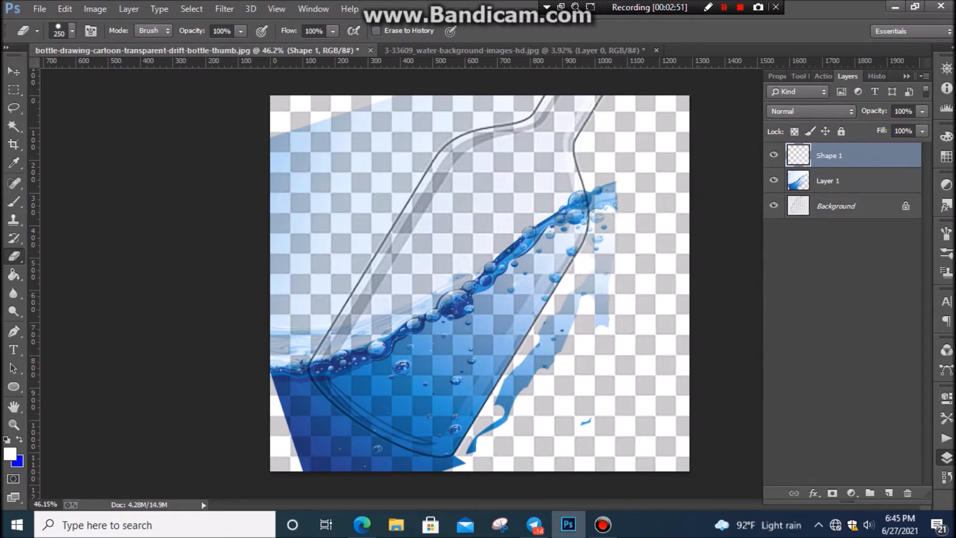
# On Layer 1, erase the remaining water scraps outside the bottle's lower right edge, base corner and right shoulder.
pyautogui.click(846, 181)
pyautogui.moveTo(590, 279); pyautogui.dragTo(495, 426)
pyautogui.click(532, 410)
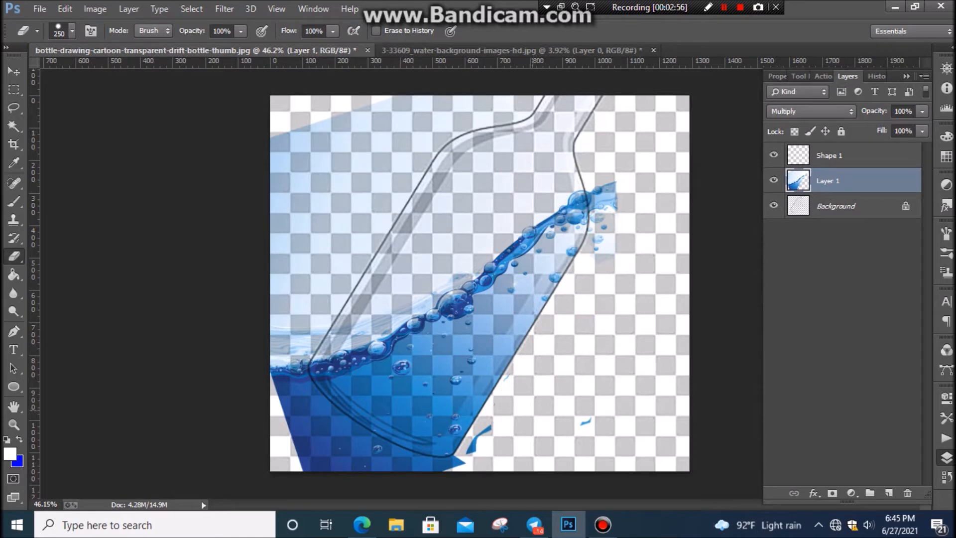
pyautogui.click(585, 421)
pyautogui.click(504, 457)
pyautogui.click(494, 472)
pyautogui.click(624, 273)
pyautogui.click(633, 247)
pyautogui.click(642, 232)
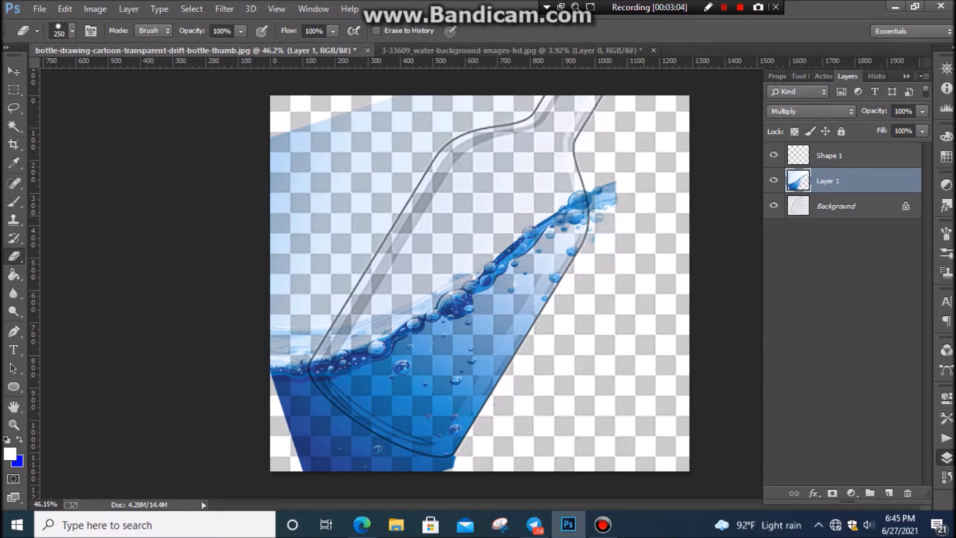
pyautogui.click(617, 198)
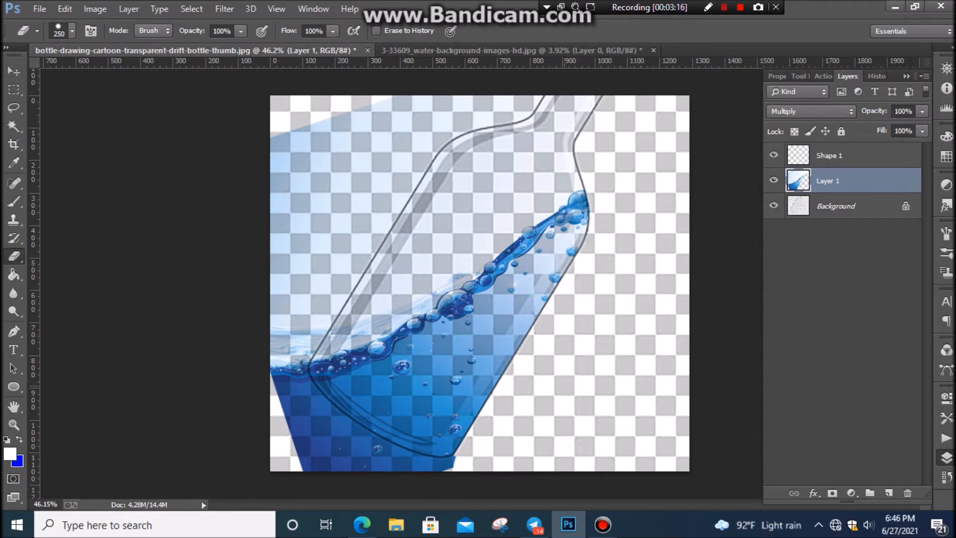
# Start a white Pen shape on the bottle's left wall and curve it around the base's left corner, about 75 by 197 px.
pyautogui.scroll(6, 562, 382)
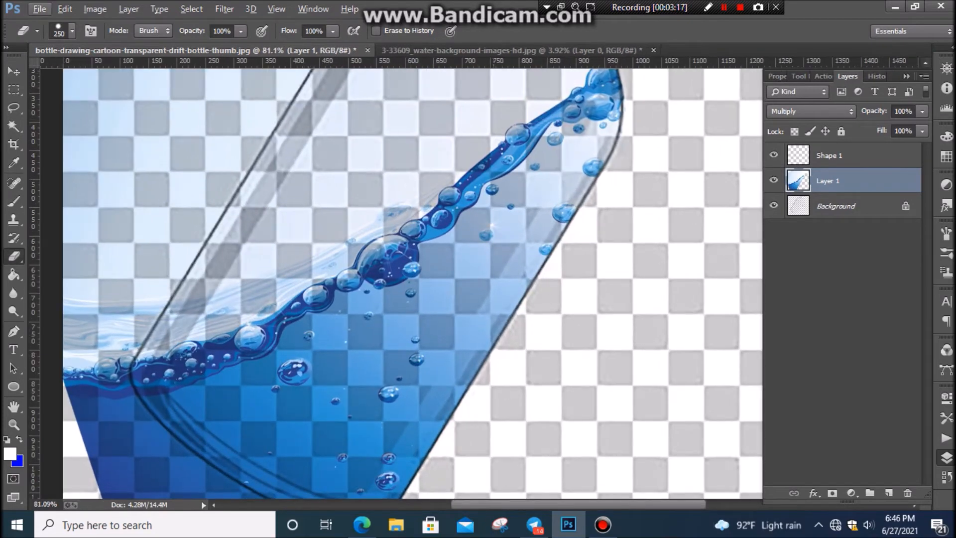
pyautogui.scroll(-6, 531, 348)
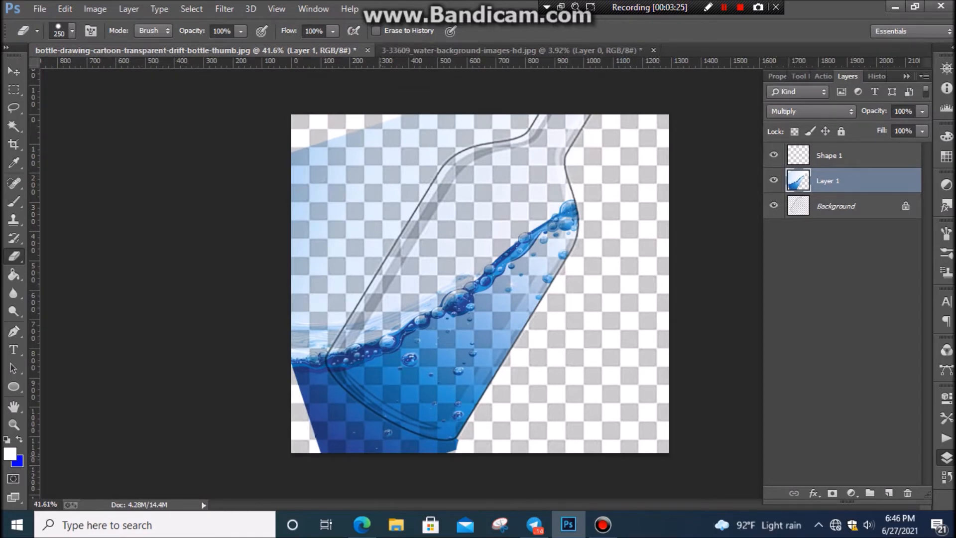
pyautogui.scroll(4, 391, 434)
pyautogui.press('v')
pyautogui.scroll(-3, 491, 259)
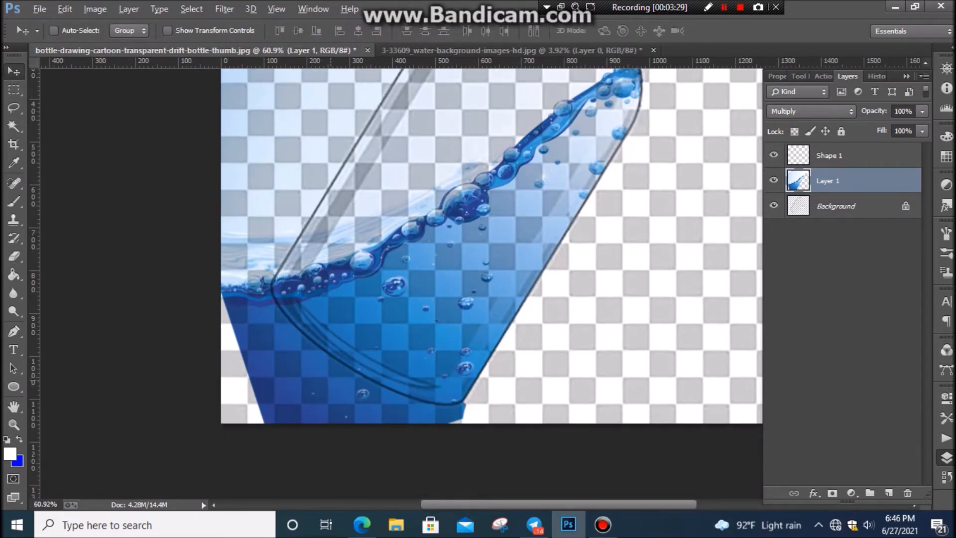
pyautogui.scroll(3, 336, 373)
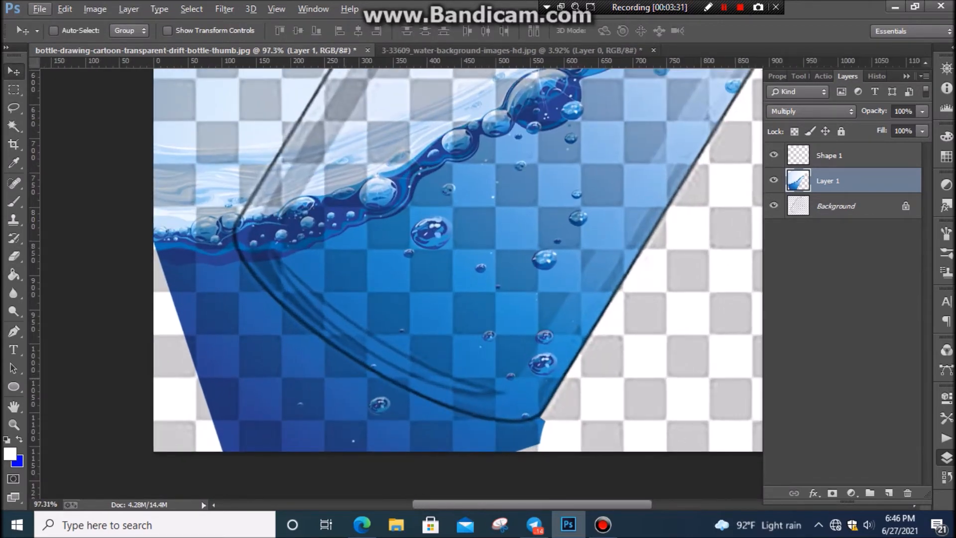
pyautogui.press('p')
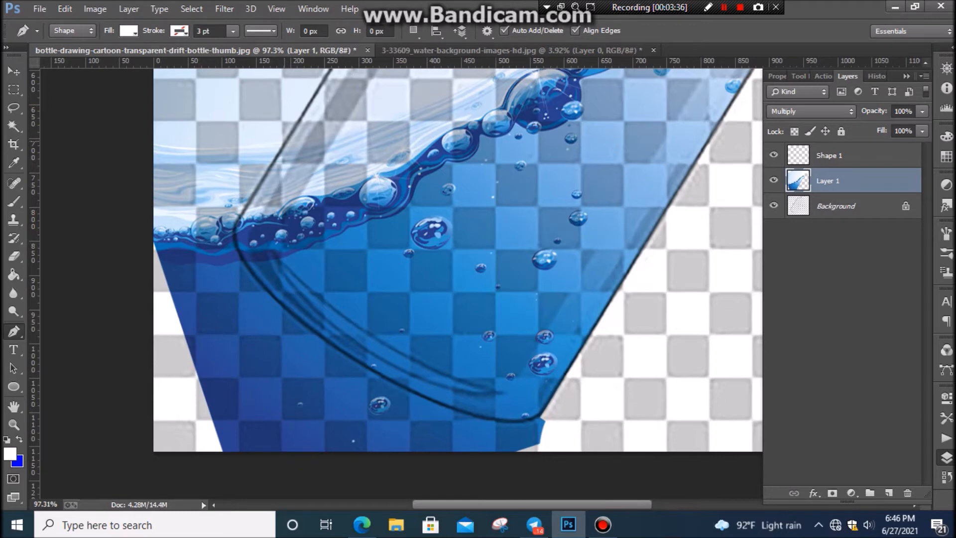
pyautogui.click(284, 141)
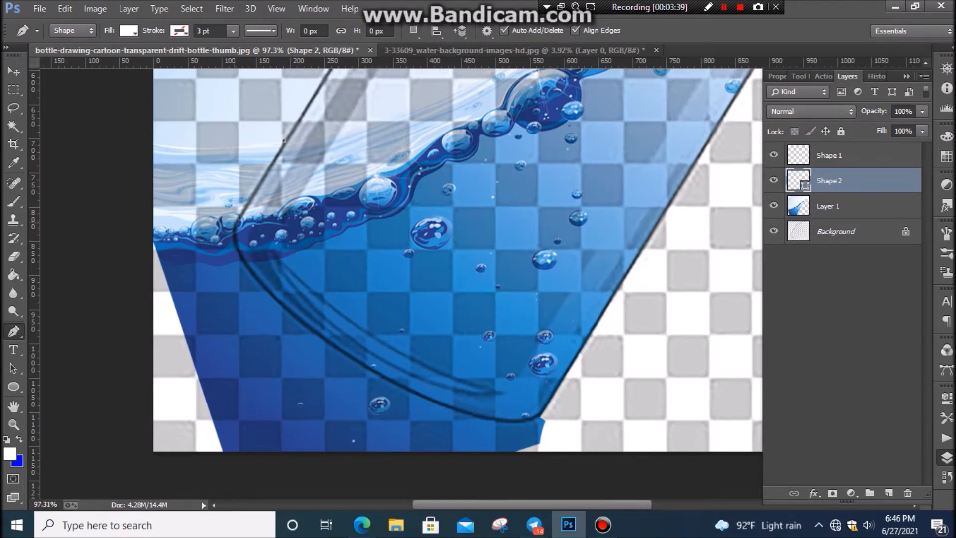
pyautogui.click(234, 223)
pyautogui.moveTo(293, 317); pyautogui.dragTo(353, 359)
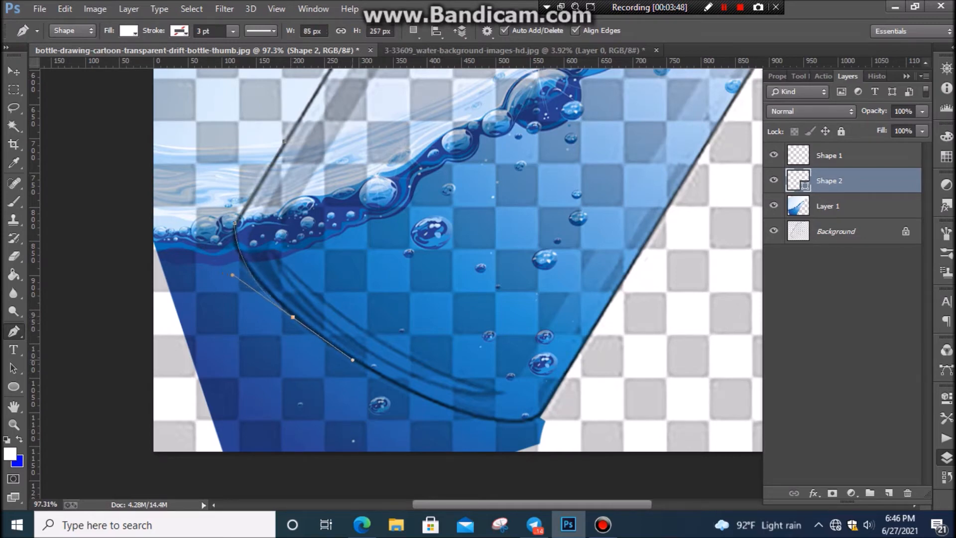
pyautogui.hotkey('ctrl', 'z')
pyautogui.moveTo(253, 276)
pyautogui.mouseDown()
pyautogui.moveTo(284, 299)
pyautogui.moveTo(283, 310)
pyautogui.moveTo(265, 289)
pyautogui.mouseUp()
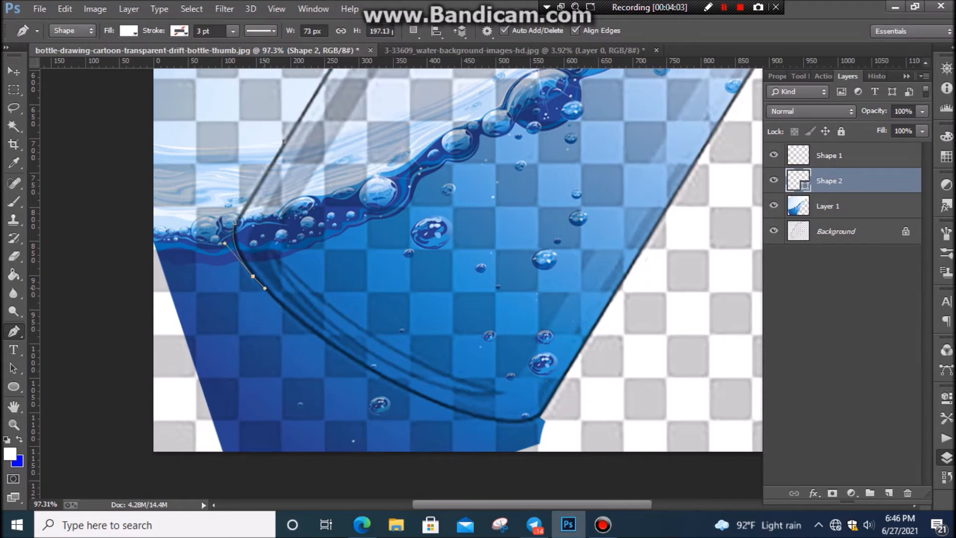
pyautogui.moveTo(264, 288); pyautogui.dragTo(264, 288)
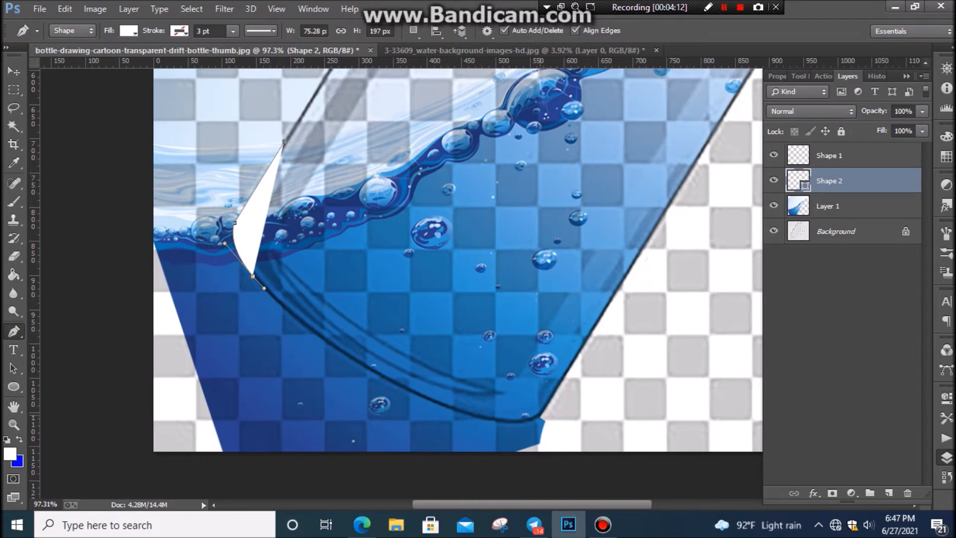
pyautogui.moveTo(541, 414); pyautogui.dragTo(659, 381)
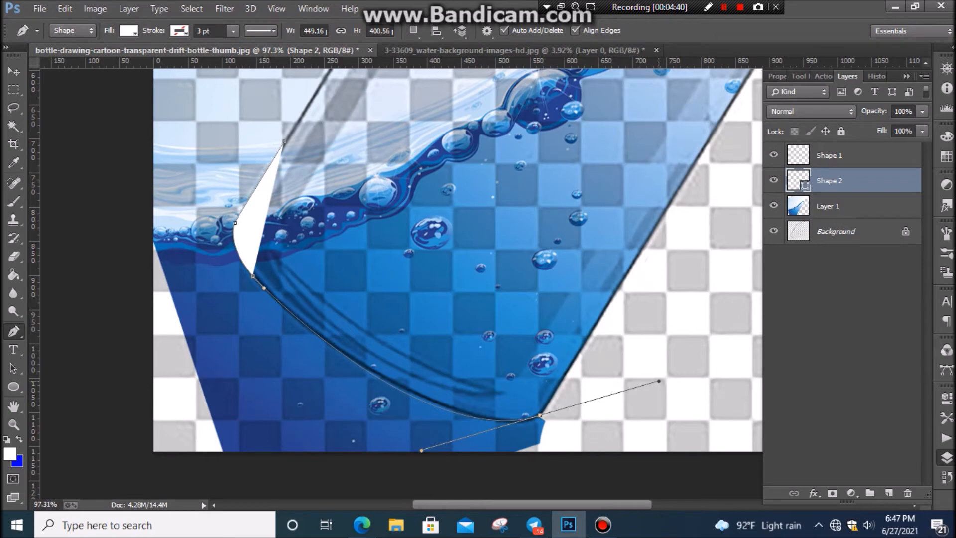
pyautogui.moveTo(658, 380); pyautogui.dragTo(659, 381)
pyautogui.hotkey('ctrl', 'z')
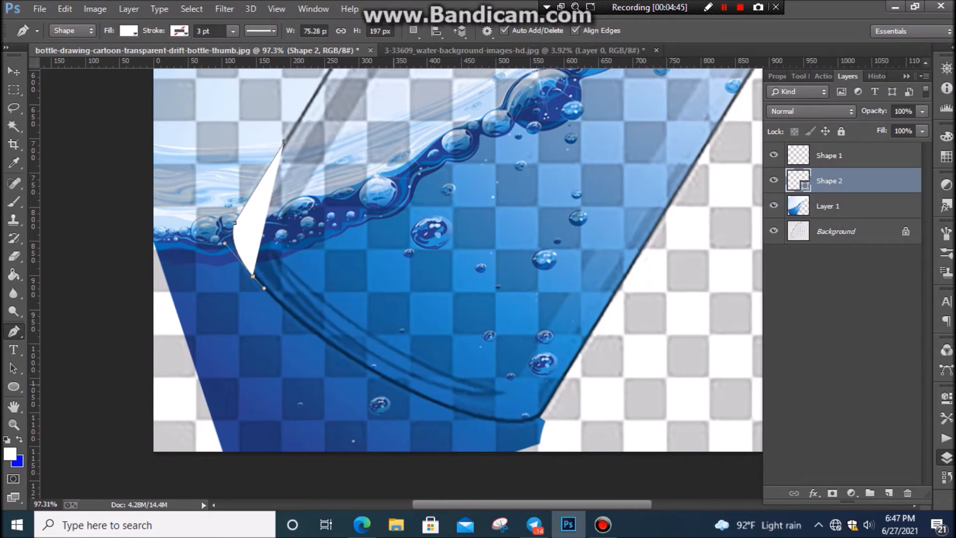
# Continue the Pen path along the bottle's curved base with two curve points, ending at the bottom right corner.
pyautogui.moveTo(394, 385); pyautogui.dragTo(469, 422)
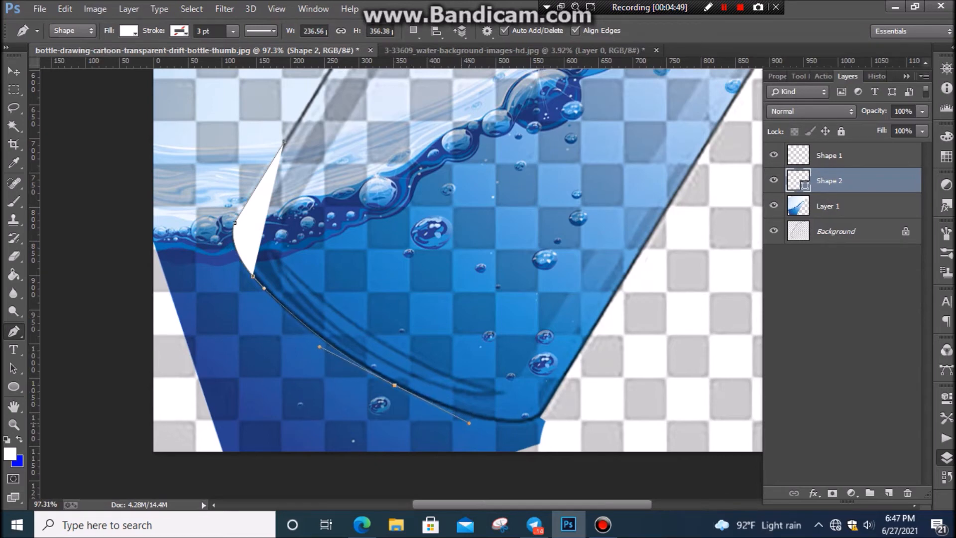
pyautogui.moveTo(468, 422); pyautogui.dragTo(408, 391)
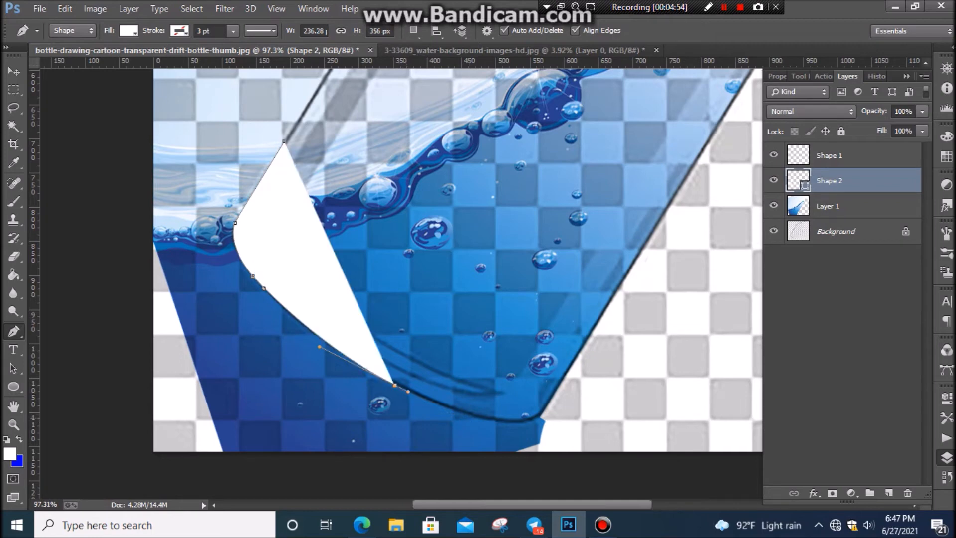
pyautogui.moveTo(542, 414); pyautogui.dragTo(578, 388)
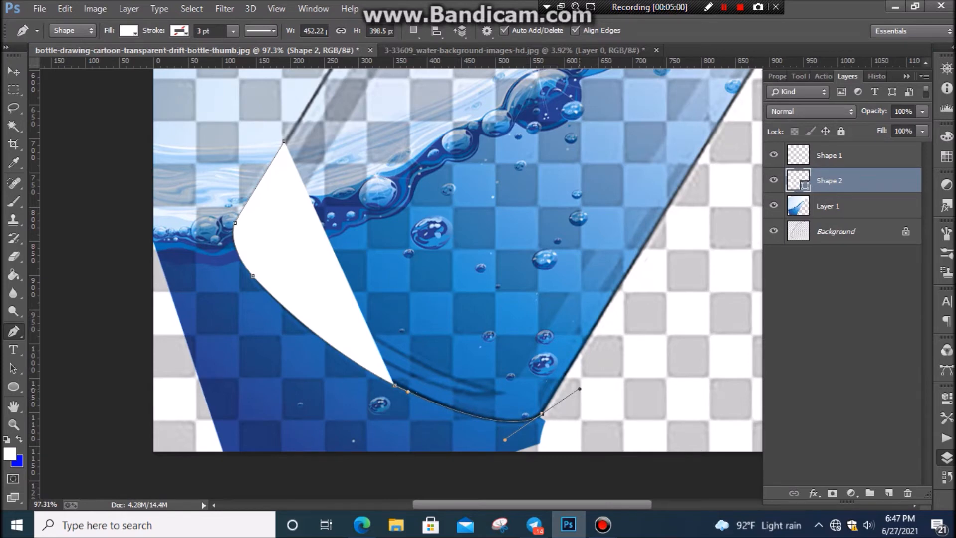
pyautogui.moveTo(579, 388); pyautogui.dragTo(562, 430)
# Run the path outside the base along the canvas's bottom and left edges and close the shape, about 580 by 472 px.
pyautogui.scroll(-2, 458, 249)
pyautogui.scroll(-1, 458, 234)
pyautogui.click(534, 362)
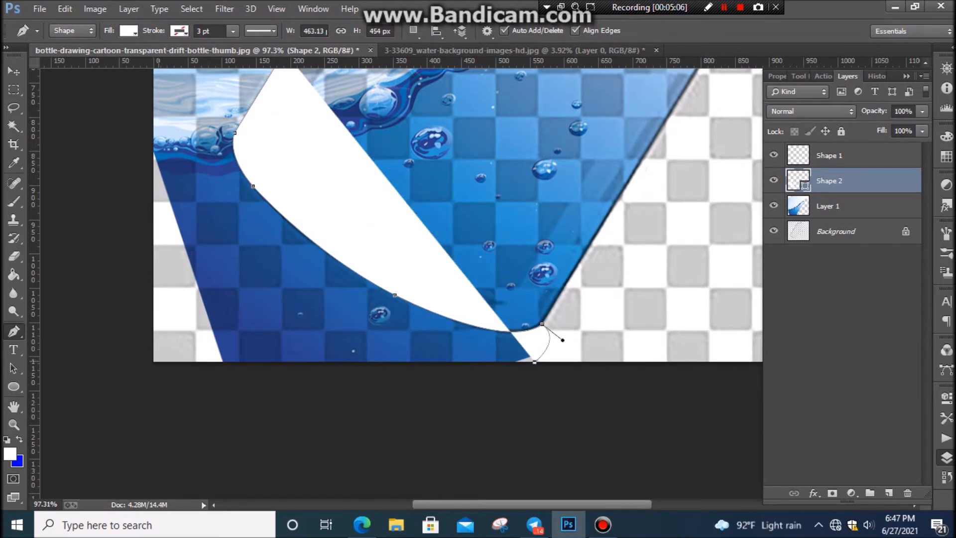
pyautogui.scroll(4, 458, 269)
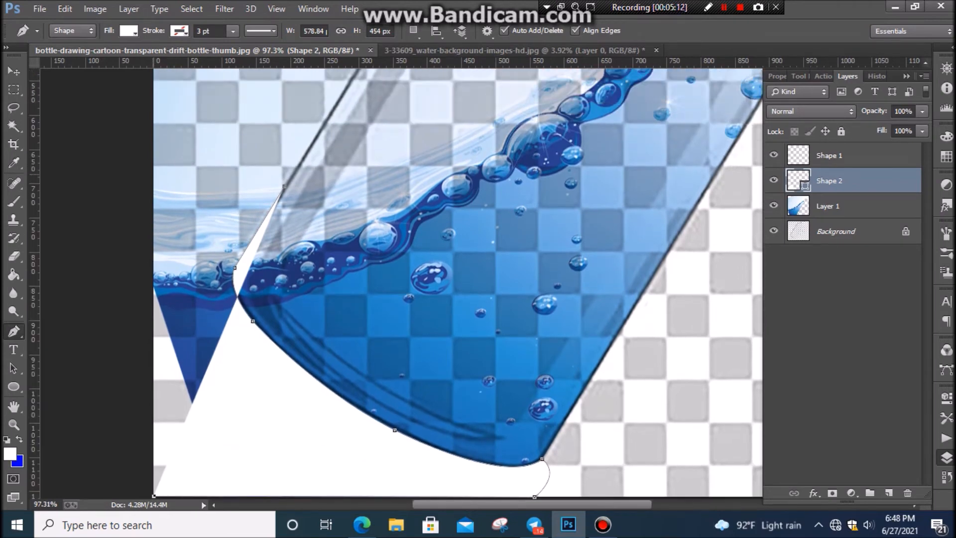
pyautogui.click(153, 174)
pyautogui.click(284, 187)
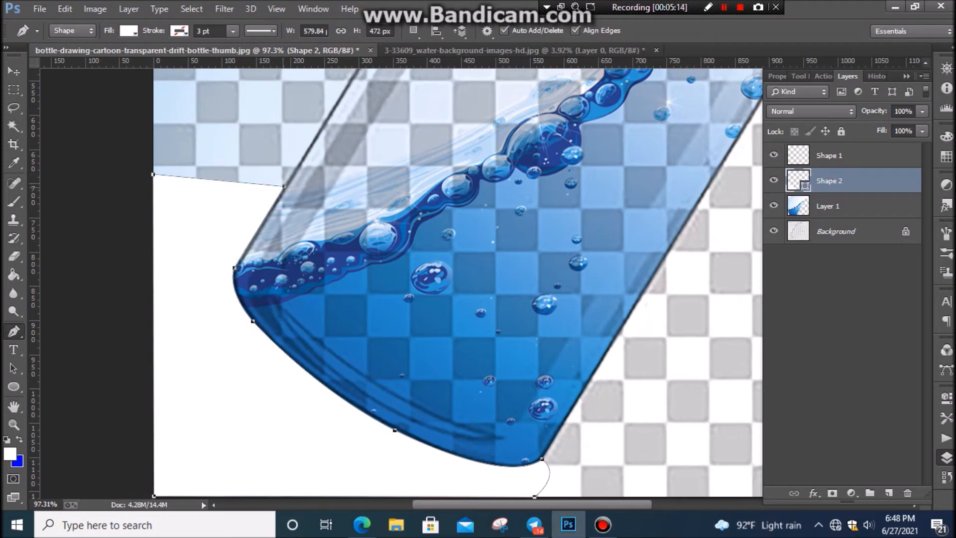
# Convert the closed path to a selection, rasterize the Shape 2 layer and erase its white fill with the 250 px Eraser.
pyautogui.hotkey('ctrl', 'Return')
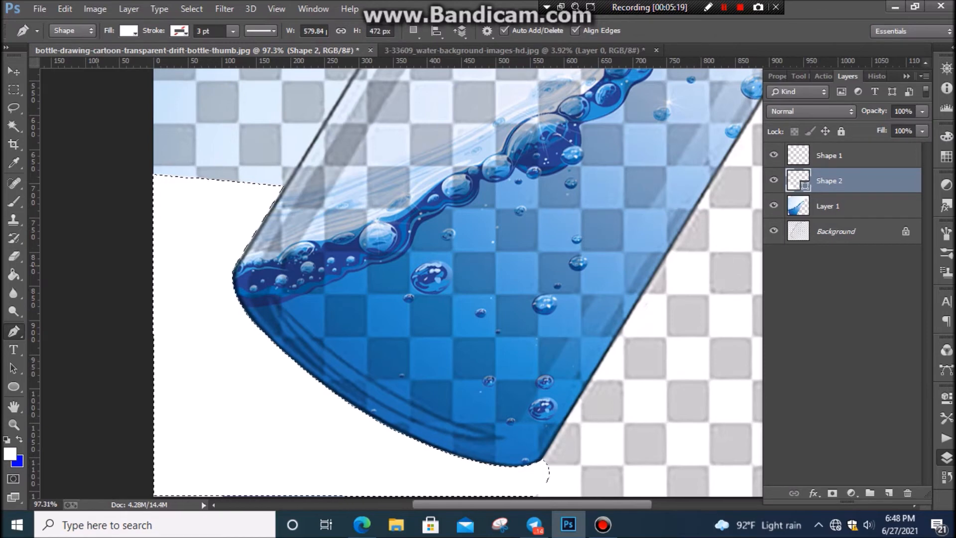
pyautogui.click(14, 256)
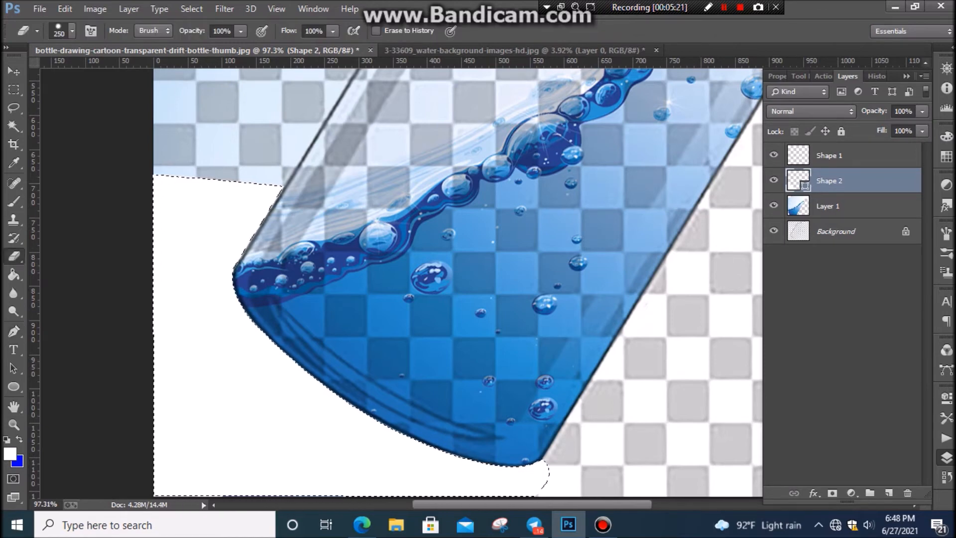
pyautogui.click(221, 214)
pyautogui.click(417, 207)
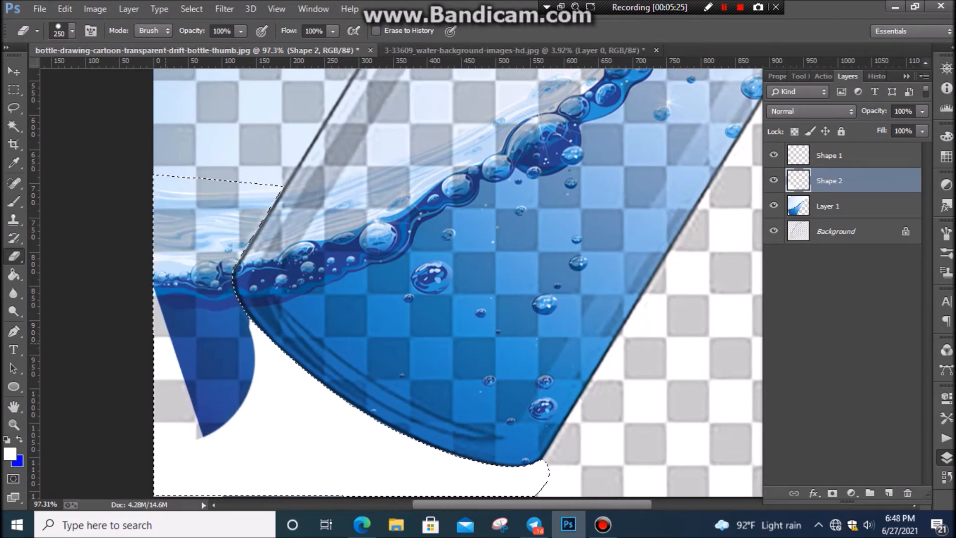
pyautogui.moveTo(165, 344)
pyautogui.mouseDown()
pyautogui.moveTo(205, 449)
pyautogui.moveTo(299, 438)
pyautogui.mouseUp()
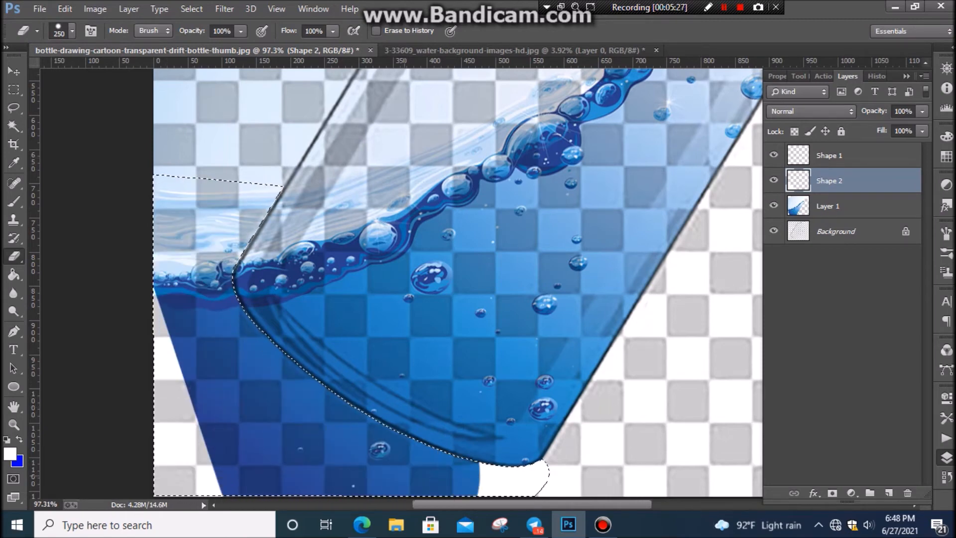
pyautogui.moveTo(488, 478); pyautogui.dragTo(535, 478)
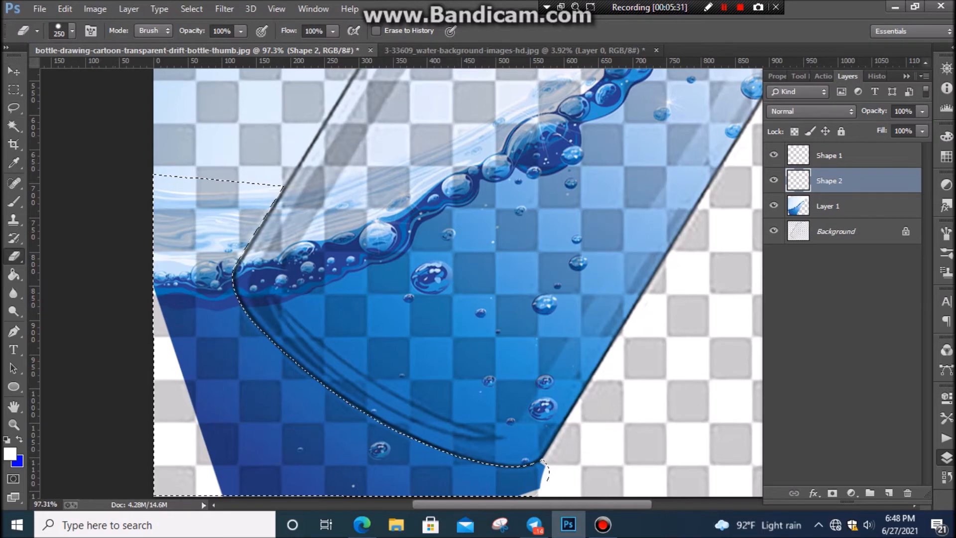
# Erase the water on Layer 1 inside the selection around the bottle's base, and deselect.
pyautogui.click(841, 206)
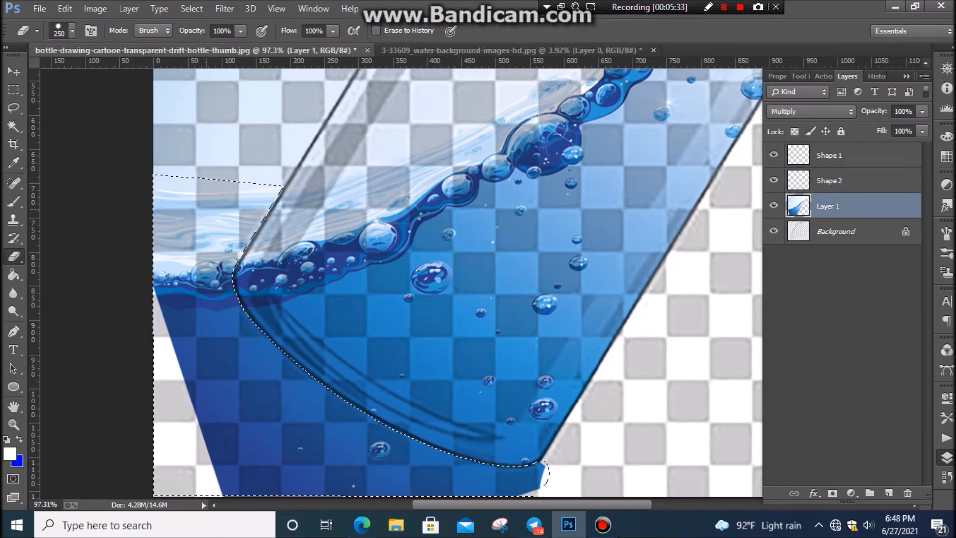
pyautogui.moveTo(174, 289)
pyautogui.mouseDown()
pyautogui.moveTo(244, 418)
pyautogui.moveTo(391, 472)
pyautogui.moveTo(498, 478)
pyautogui.moveTo(214, 473)
pyautogui.mouseUp()
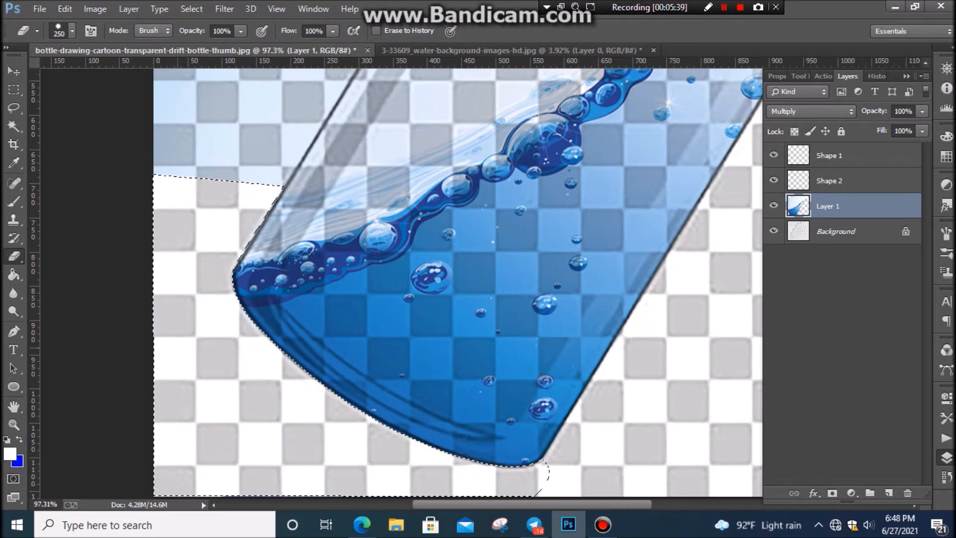
pyautogui.hotkey('ctrl', 'd')
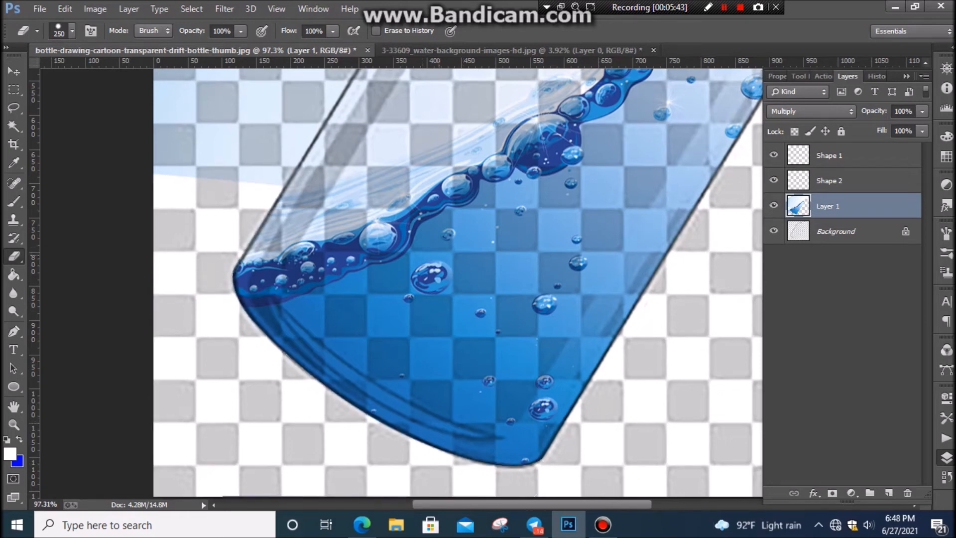
pyautogui.scroll(-5, 378, 277)
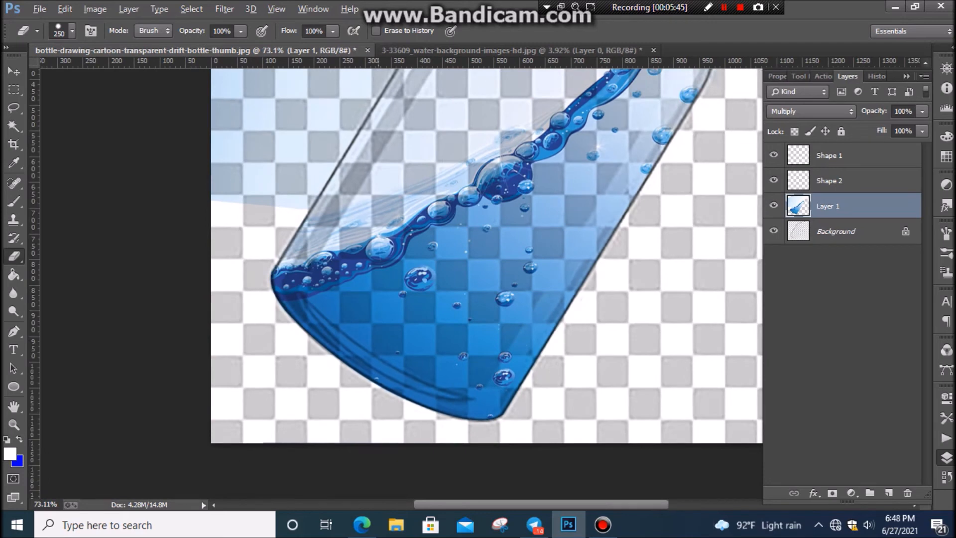
# Erase part of the pale water on Layer 1 outside the bottle's left side and shoulder with the 250 px Eraser.
pyautogui.hotkey('ctrl', '0')
pyautogui.moveTo(253, 321)
pyautogui.mouseDown()
pyautogui.moveTo(317, 139)
pyautogui.moveTo(263, 144)
pyautogui.moveTo(348, 103)
pyautogui.mouseUp()
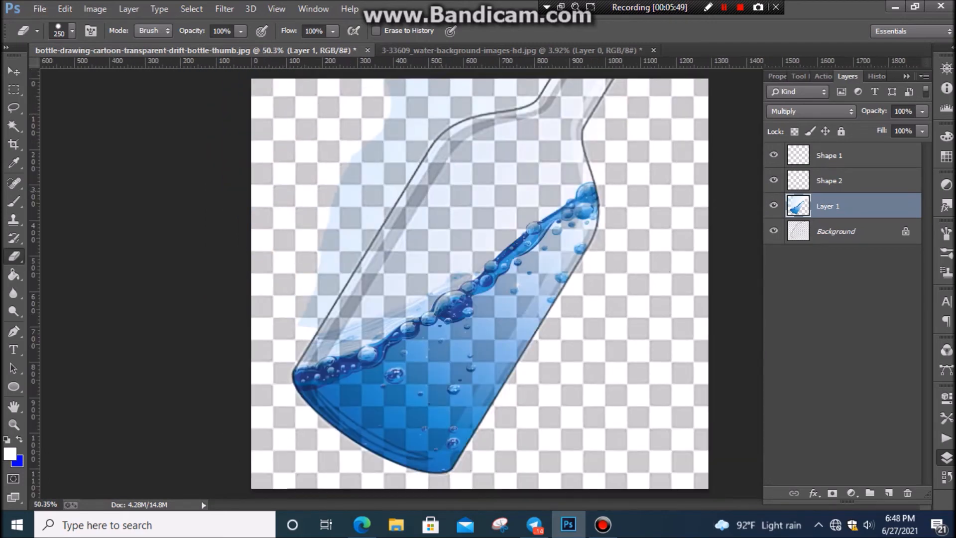
pyautogui.moveTo(428, 98)
pyautogui.mouseDown()
pyautogui.moveTo(388, 119)
pyautogui.moveTo(326, 224)
pyautogui.moveTo(384, 112)
pyautogui.moveTo(428, 84)
pyautogui.moveTo(484, 71)
pyautogui.mouseUp()
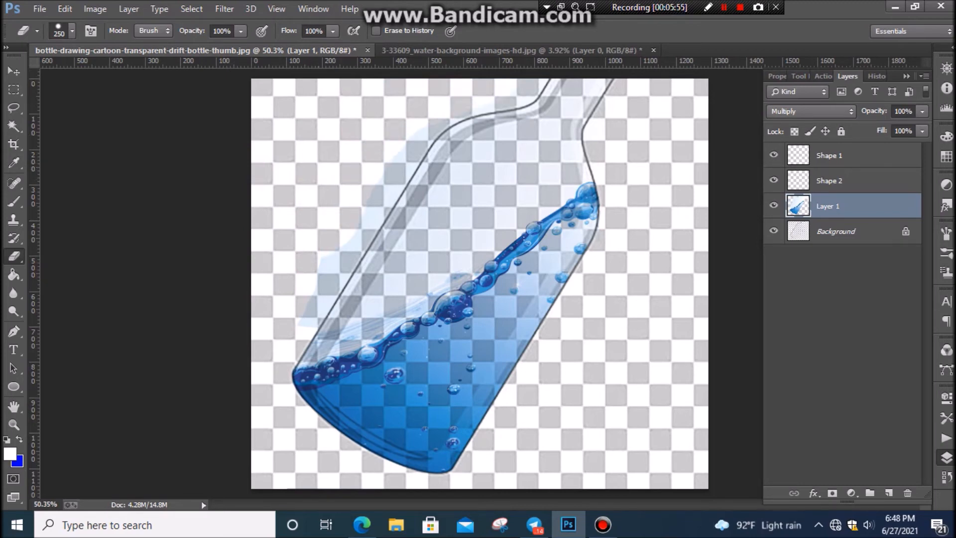
pyautogui.scroll(-1, 484, 288)
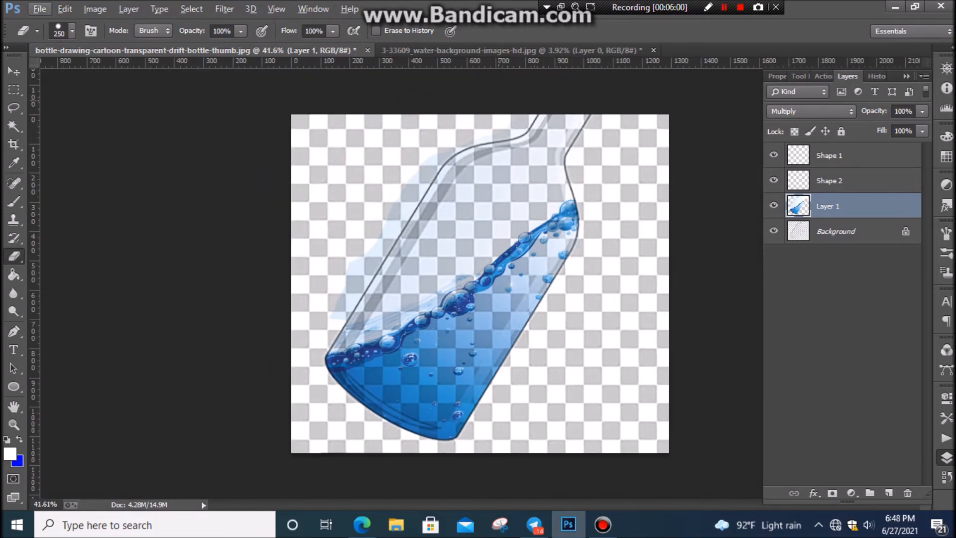
pyautogui.click(500, 102)
# Start a Pen shape on the bottle's lower left side and run it straight up the outline to the shoulder.
pyautogui.click(14, 331)
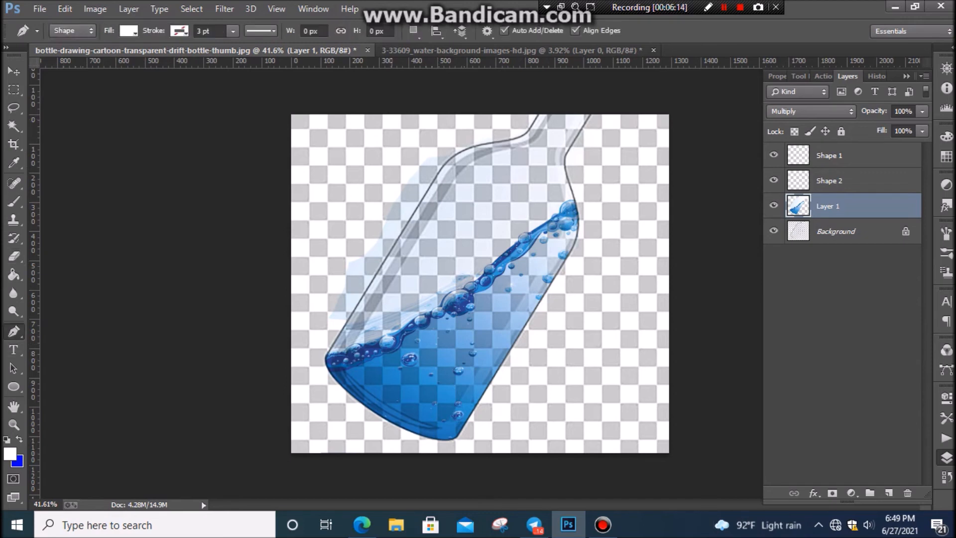
pyautogui.scroll(2, 416, 313)
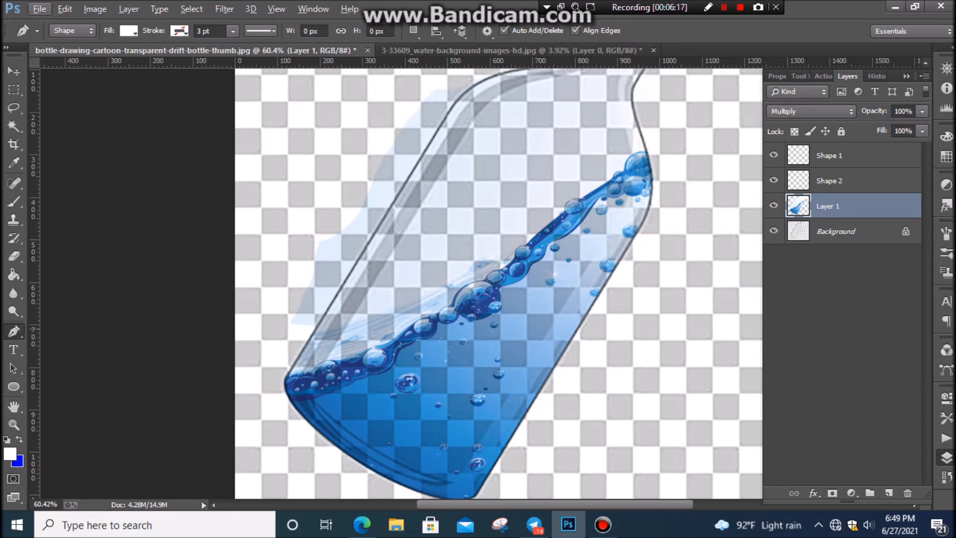
pyautogui.scroll(2, 311, 336)
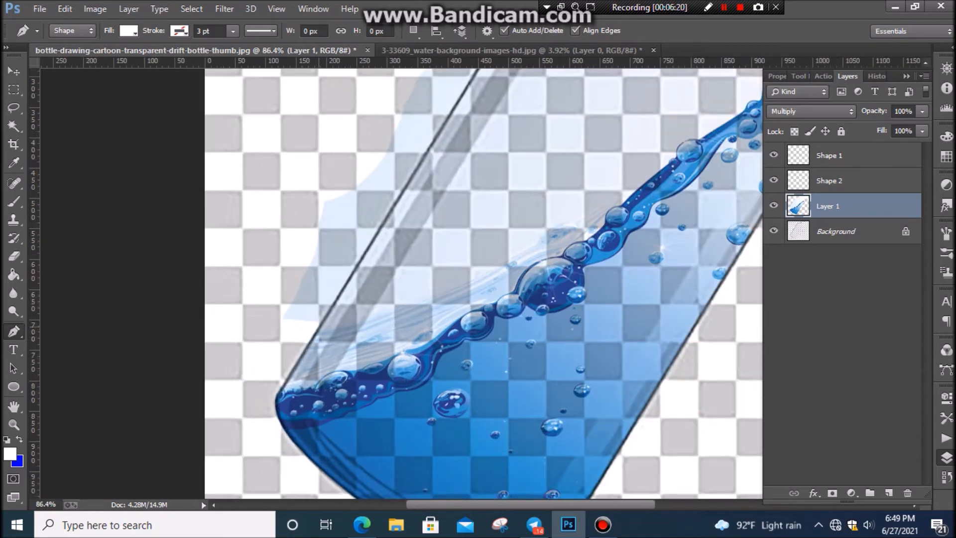
pyautogui.click(318, 337)
pyautogui.scroll(3, 318, 337)
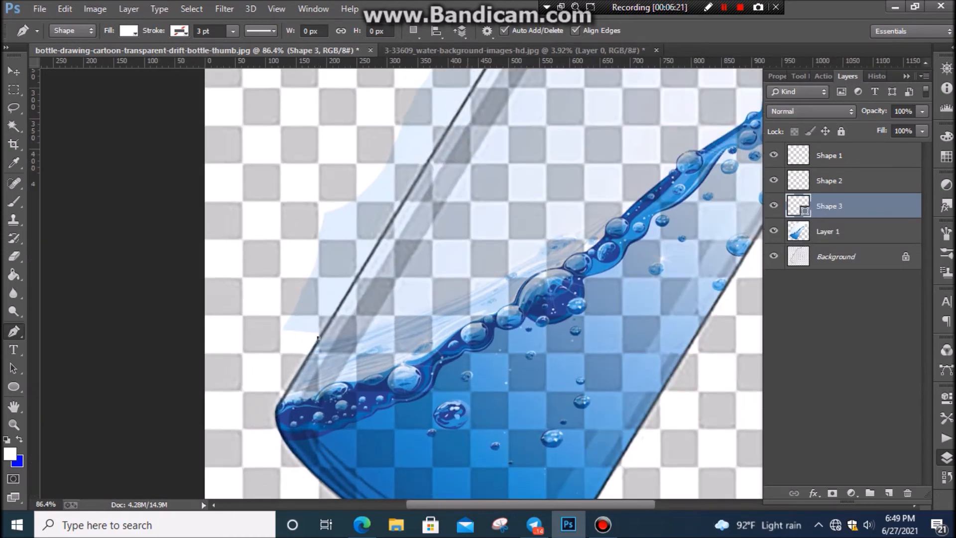
pyautogui.scroll(2, 483, 283)
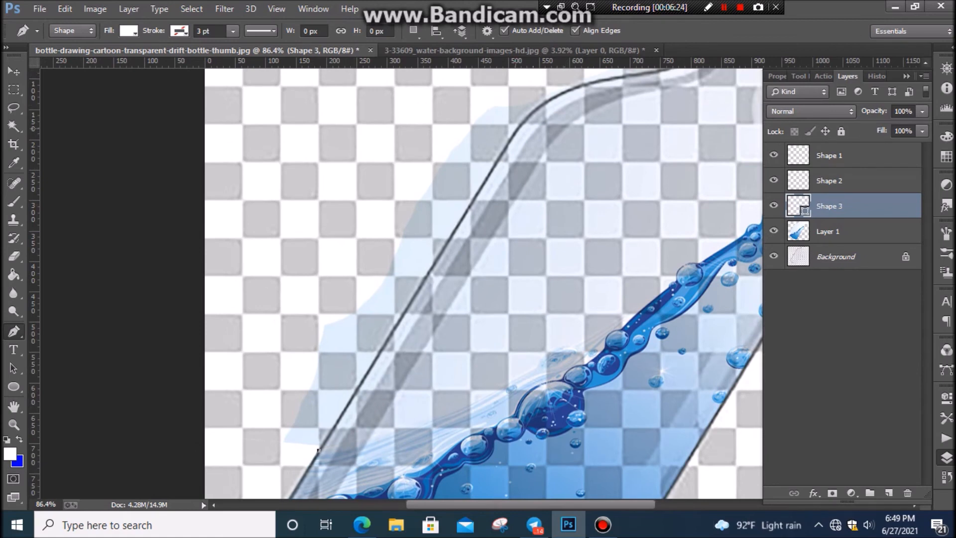
pyautogui.click(515, 129)
pyautogui.scroll(3, 484, 283)
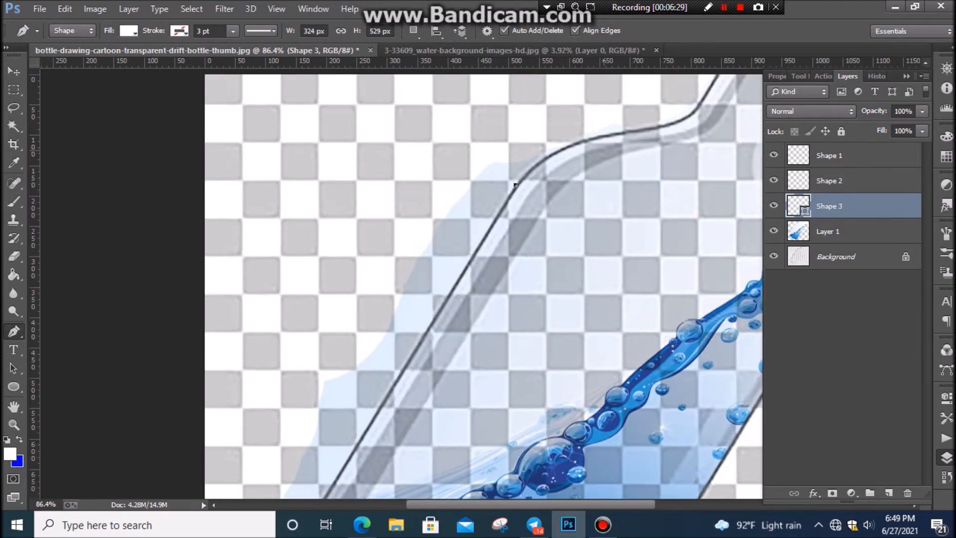
# Add a curve point where the shoulder meets the neck, fit its handle to the shoulder, and shorten the outgoing handle.
pyautogui.moveTo(624, 130); pyautogui.dragTo(673, 123)
pyautogui.moveTo(567, 136); pyautogui.dragTo(538, 145)
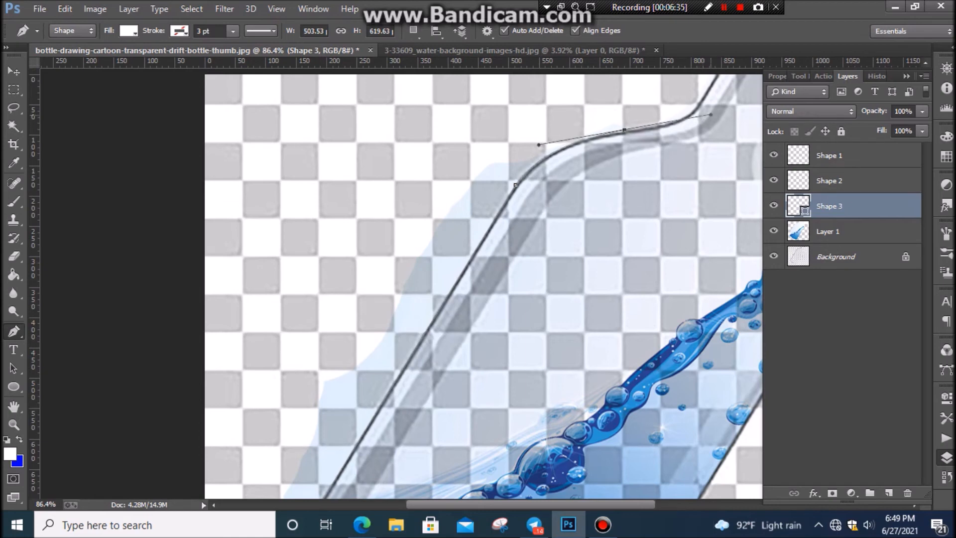
pyautogui.moveTo(711, 115); pyautogui.dragTo(711, 115)
pyautogui.moveTo(538, 144); pyautogui.dragTo(538, 143)
pyautogui.moveTo(711, 116); pyautogui.dragTo(636, 118)
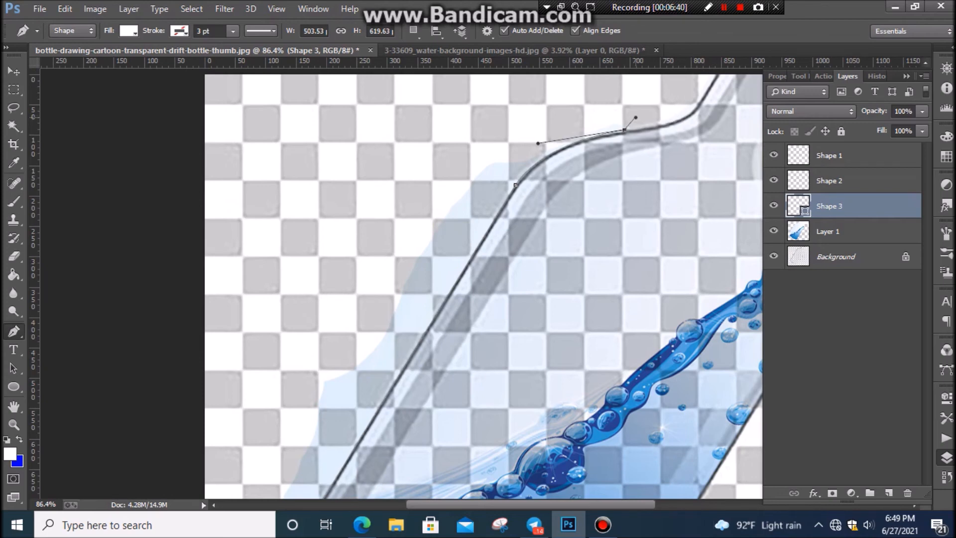
# Run the path around the pale water outside the bottle's left side and close the shape, about 608 by 632 px.
pyautogui.click(510, 128)
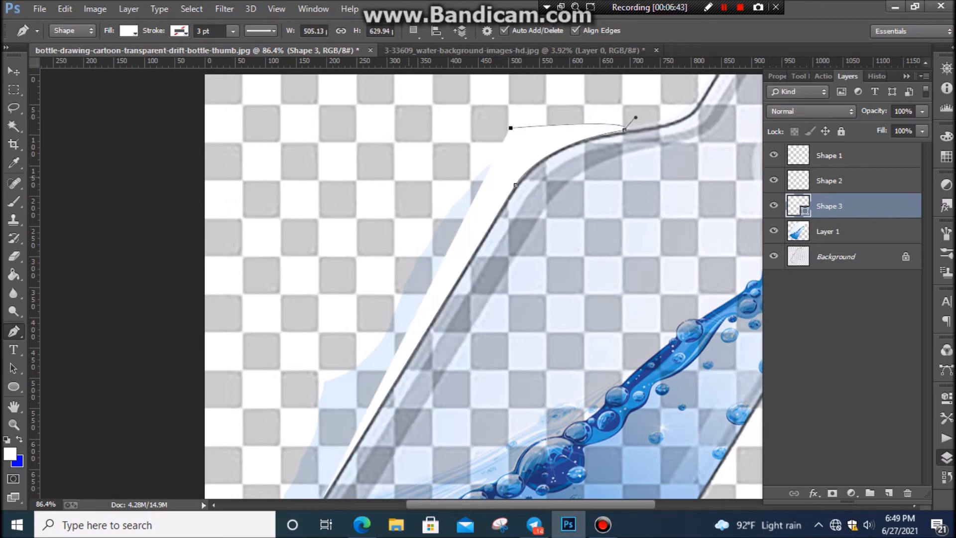
pyautogui.click(409, 177)
pyautogui.scroll(-3, 398, 209)
pyautogui.scroll(-1, 399, 209)
pyautogui.click(255, 356)
pyautogui.click(272, 383)
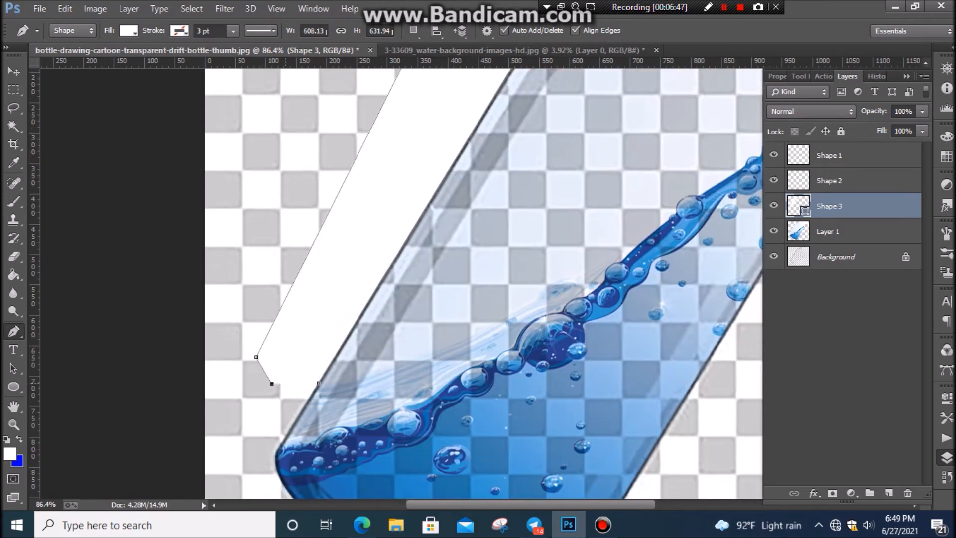
pyautogui.click(318, 383)
# Convert the closed path to a selection, rasterize the Shape 3 layer and erase its white fill with the 250 px Eraser.
pyautogui.hotkey('ctrl', 'Return')
pyautogui.scroll(-3, 348, 357)
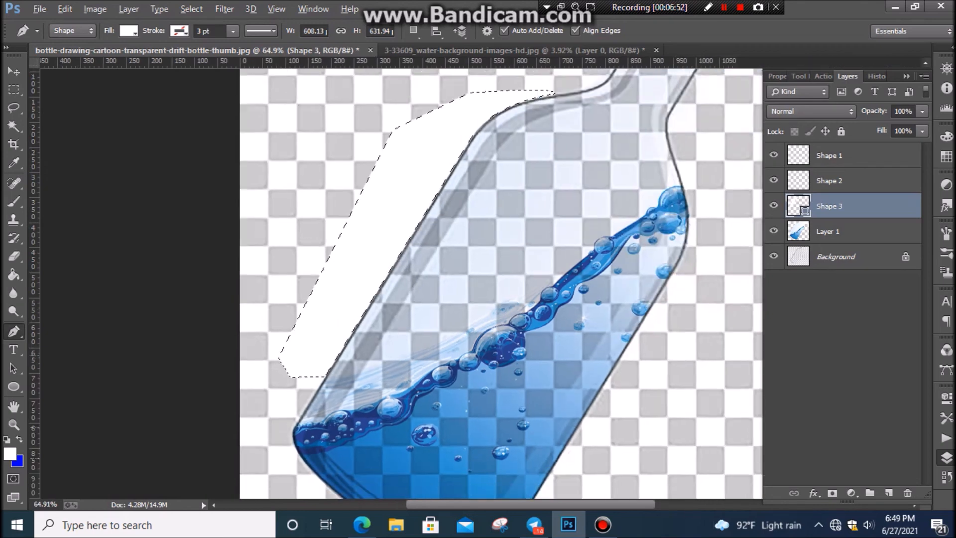
pyautogui.scroll(-2, 348, 357)
pyautogui.press('e')
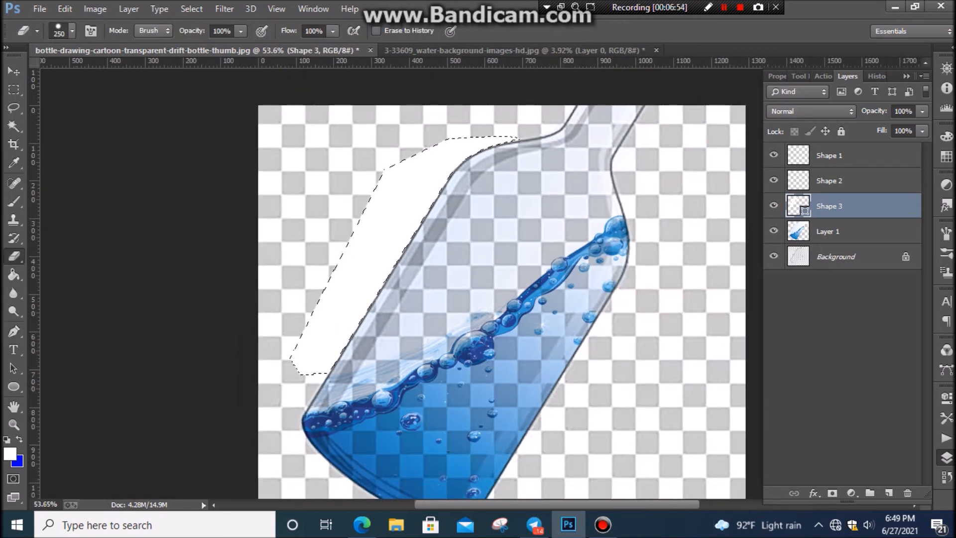
pyautogui.click(420, 186)
pyautogui.click(419, 205)
pyautogui.moveTo(508, 144)
pyautogui.mouseDown()
pyautogui.moveTo(472, 144)
pyautogui.moveTo(330, 315)
pyautogui.moveTo(390, 262)
pyautogui.moveTo(439, 166)
pyautogui.mouseUp()
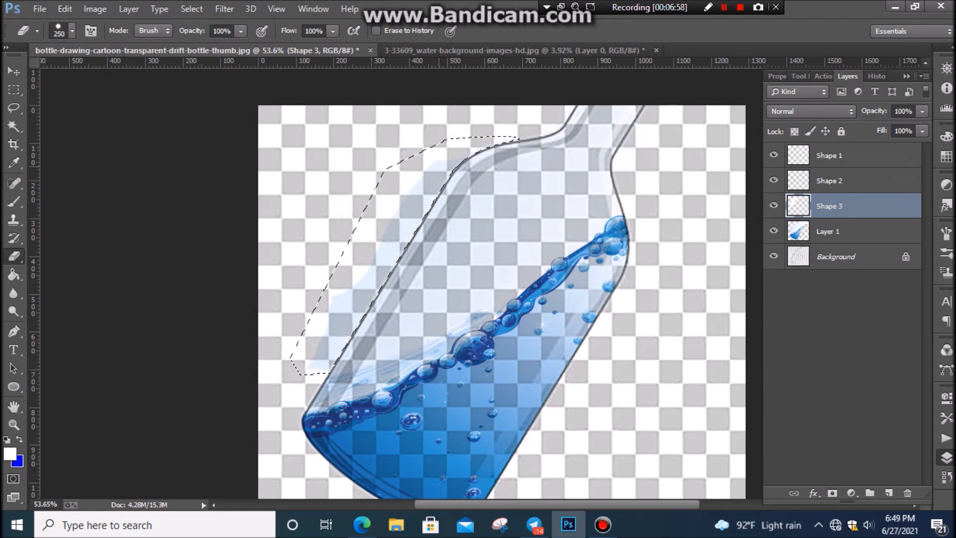
# Erase the water on Layer 1 inside the selection along the bottle's left side, and deselect.
pyautogui.click(828, 231)
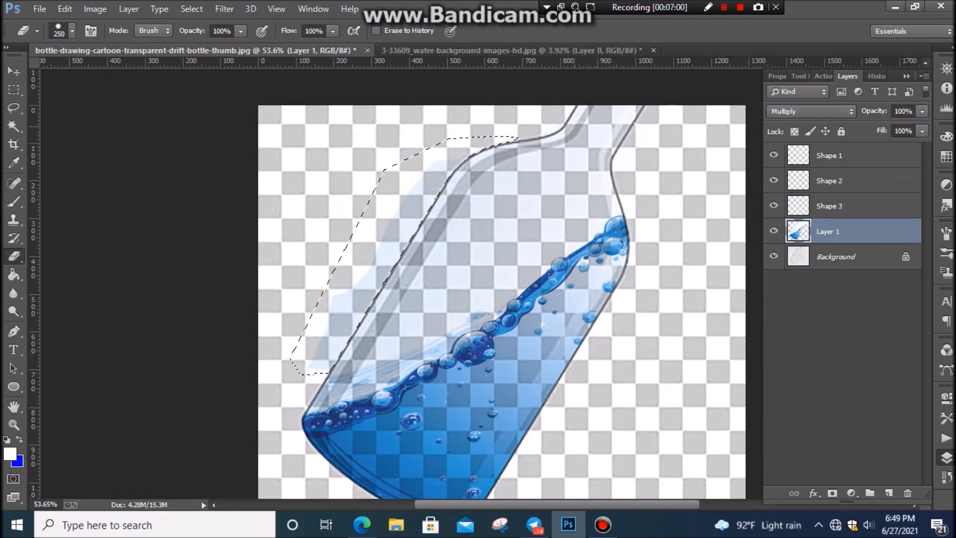
pyautogui.moveTo(448, 162)
pyautogui.mouseDown()
pyautogui.moveTo(329, 290)
pyautogui.moveTo(321, 344)
pyautogui.mouseUp()
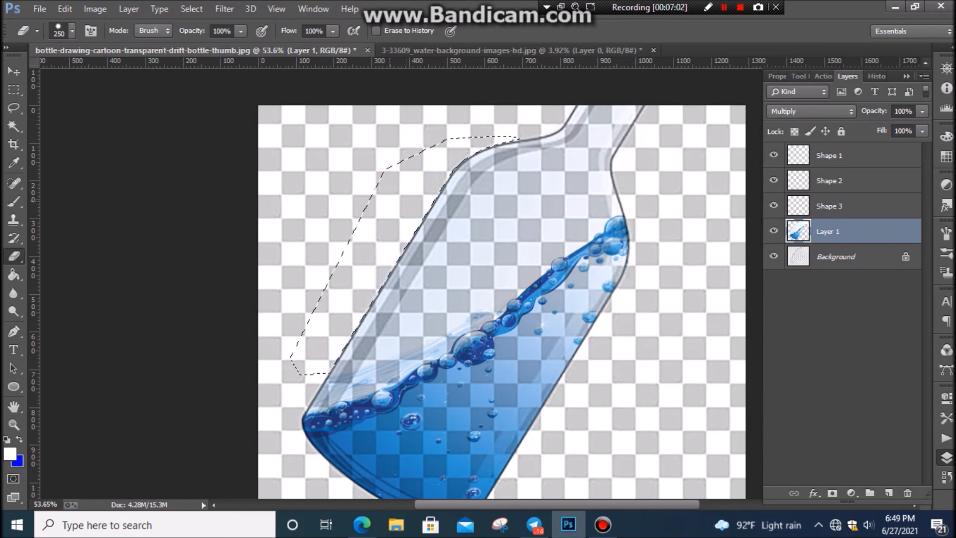
pyautogui.hotkey('ctrl', 'd')
pyautogui.scroll(-1, 583, 314)
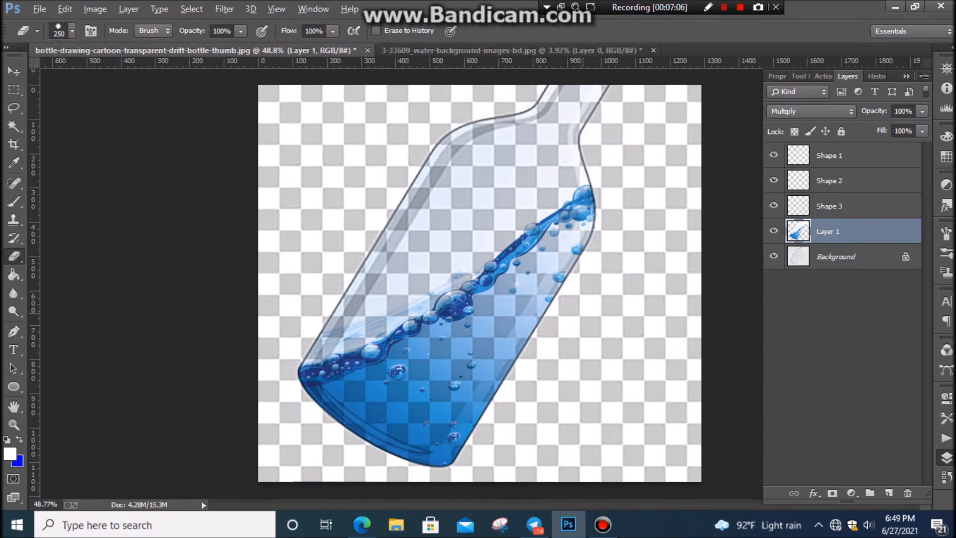
pyautogui.scroll(-1, 479, 283)
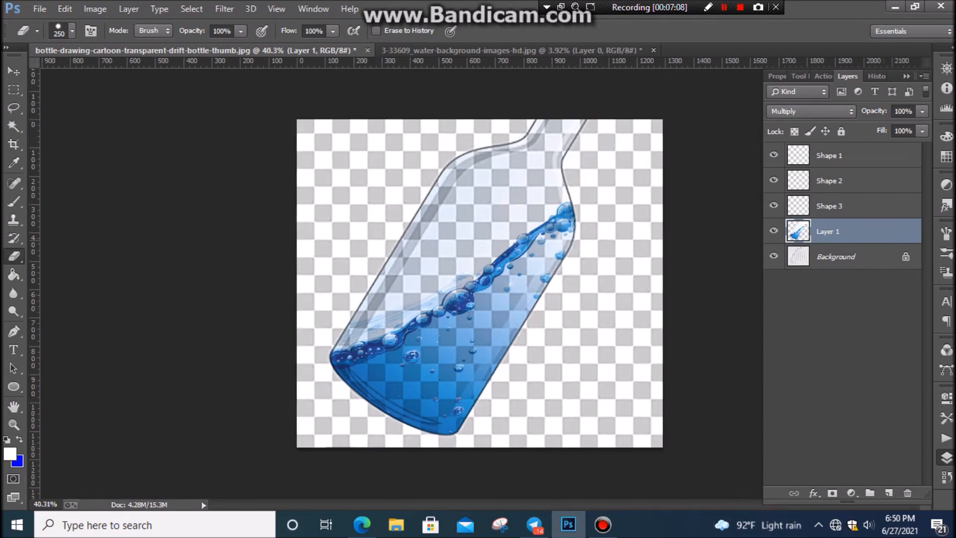
pyautogui.scroll(1, 479, 288)
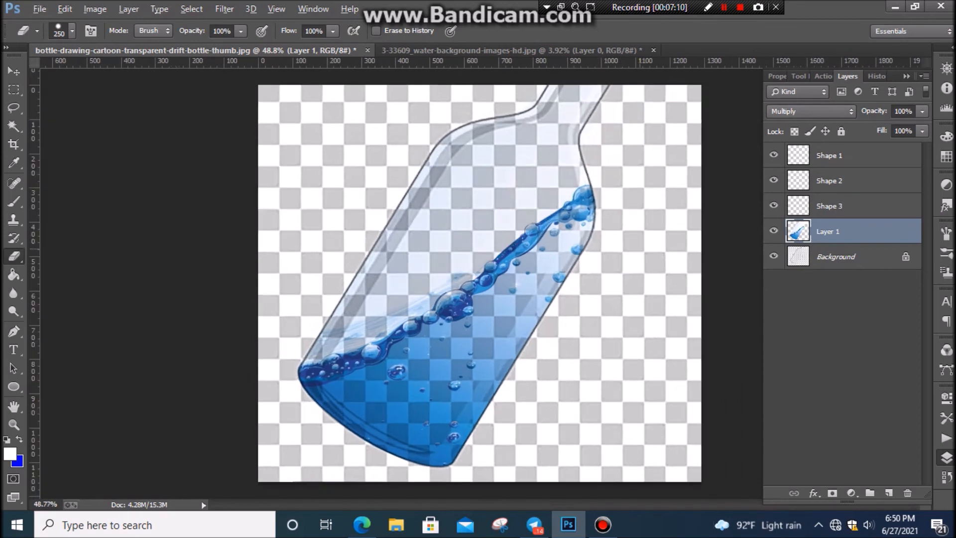
pyautogui.press('alt')
pyautogui.press('v')
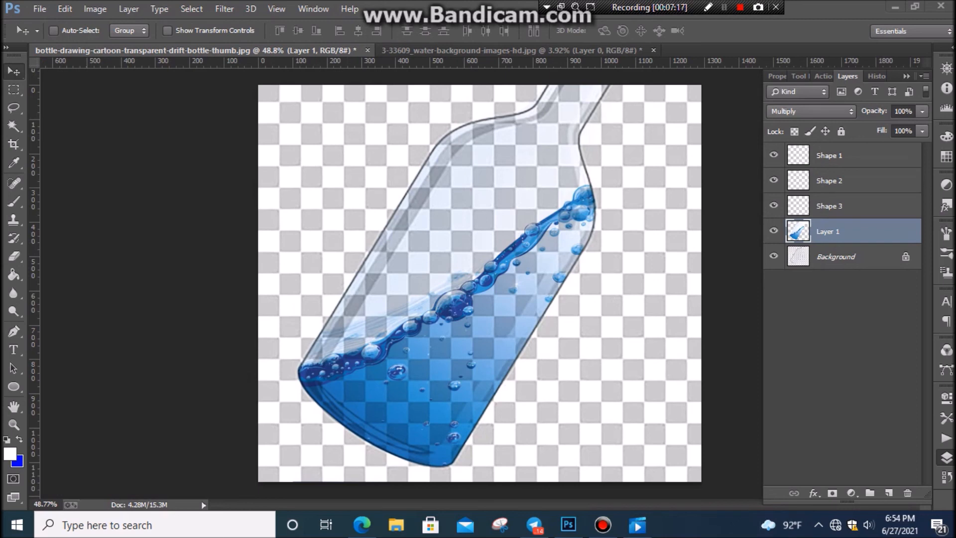
# Reduce the Eraser's brush size to 100 px for detail work along the bottle's right edge on Layer 1.
pyautogui.scroll(9, 582, 275)
pyautogui.scroll(3, 591, 275)
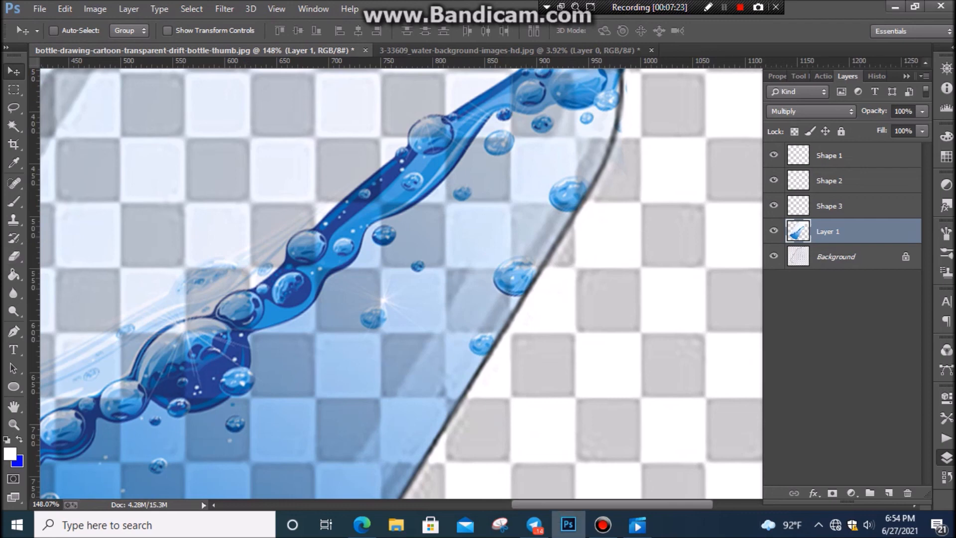
pyautogui.click(14, 256)
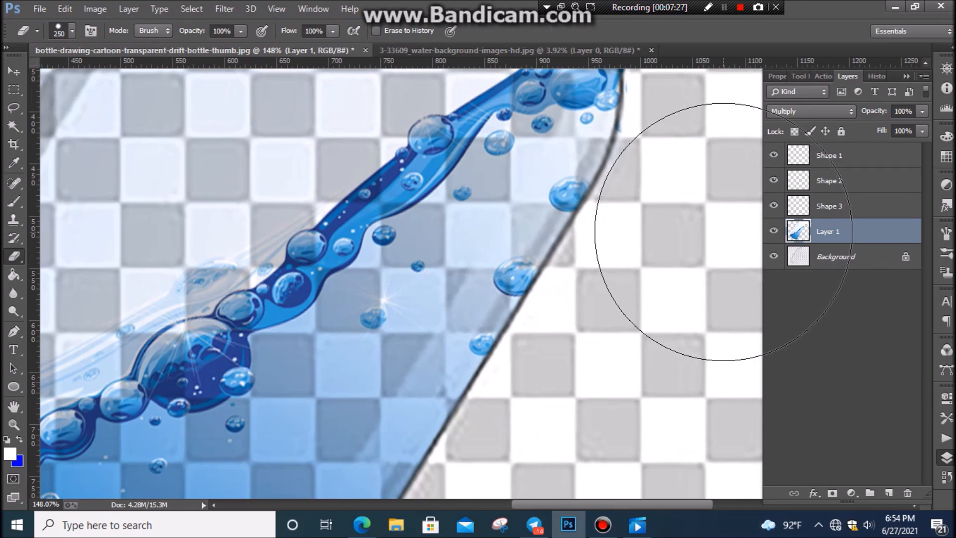
pyautogui.press('[')
pyautogui.press('[')
pyautogui.press('[')
pyautogui.press('[')
pyautogui.press('[')
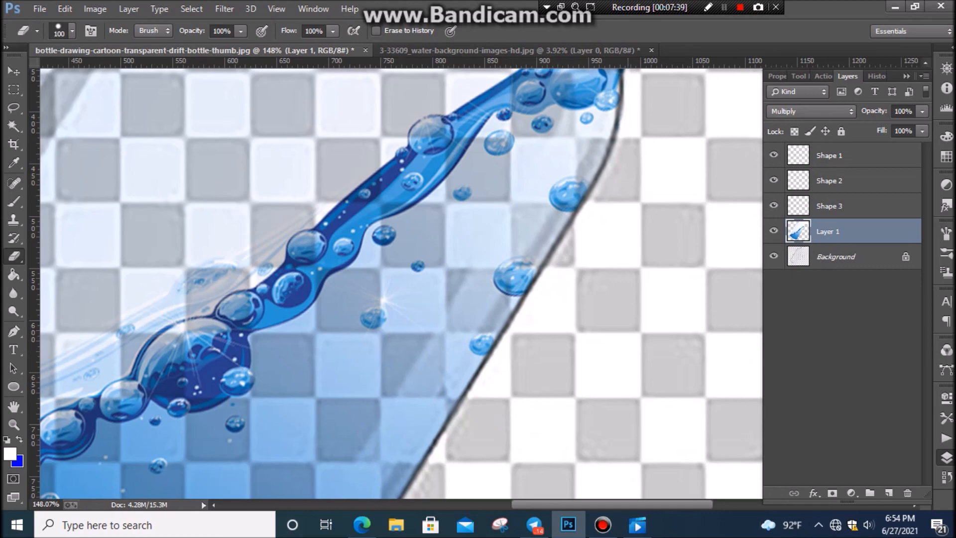
pyautogui.scroll(-11, 578, 315)
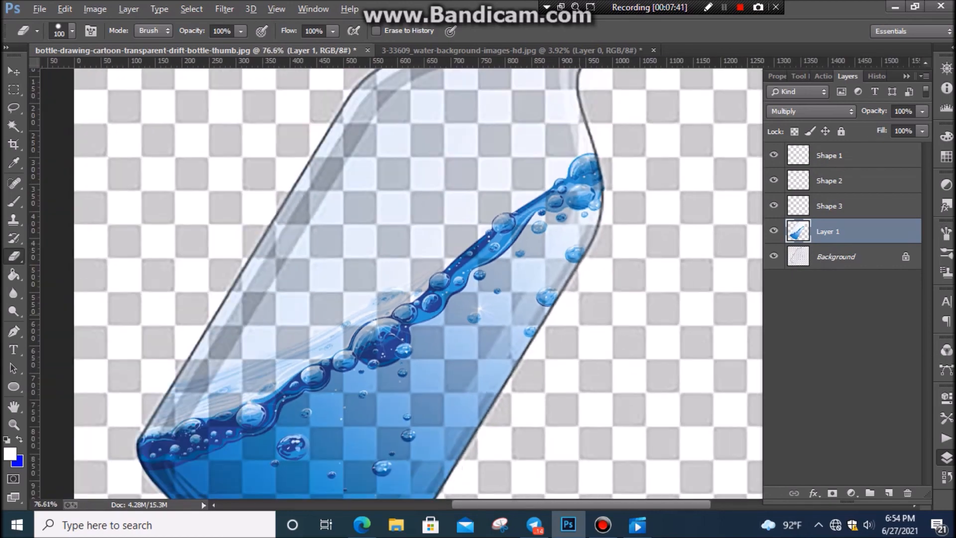